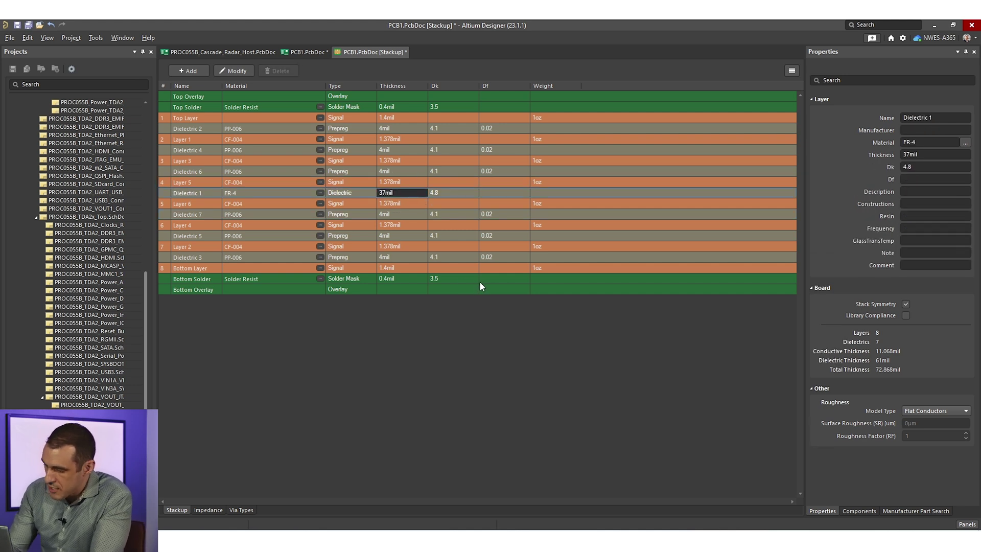
- Set the Dielectric 1 (FR-4) core thickness to 29 mil and finally to 27 mil
{"action": "type", "text": "29"}
{"action": "key", "text": "Return"}
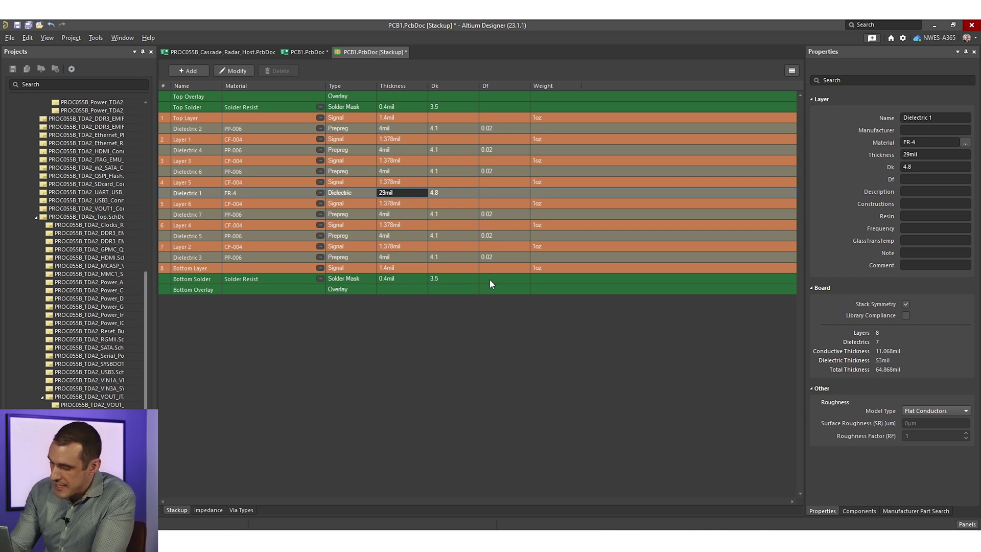
{"action": "type", "text": "27"}
{"action": "key", "text": "Return"}
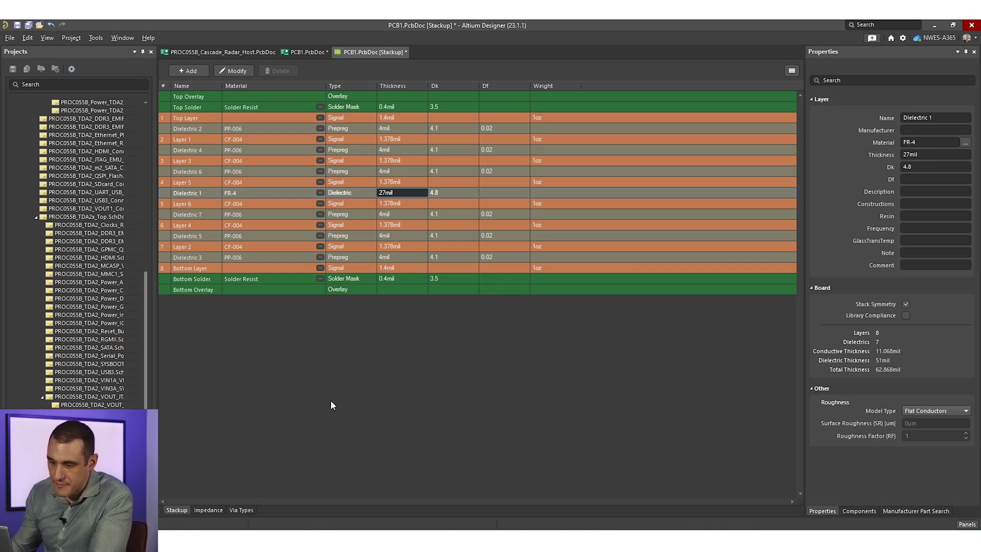
- Add two via types to the stackup: a blind via from Top Layer to Layer 1 and a buried via from Layer 1 to Layer 3
{"action": "left_click", "coordinate": [243, 510]}
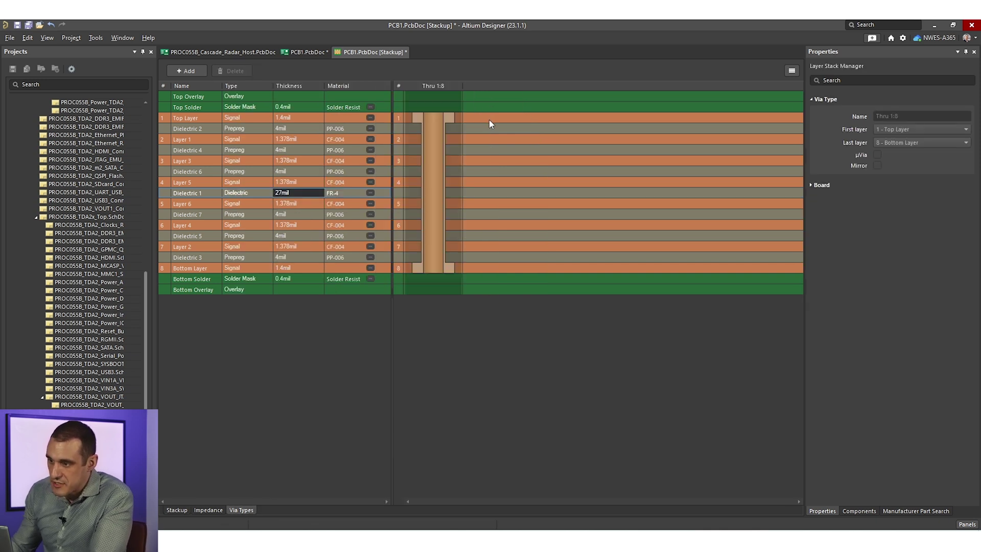
{"action": "left_click", "coordinate": [188, 71]}
{"action": "left_click", "coordinate": [185, 71]}
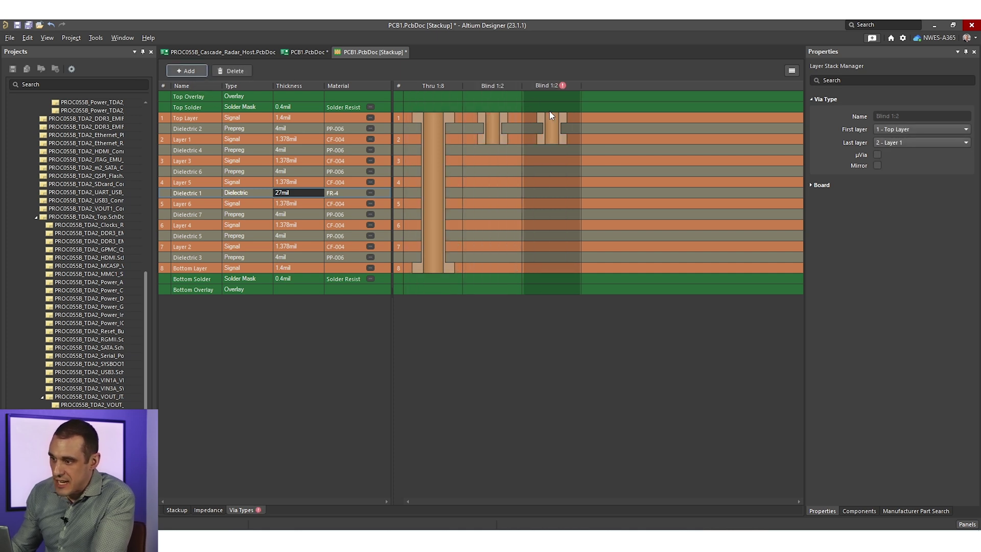
{"action": "left_click", "coordinate": [907, 131]}
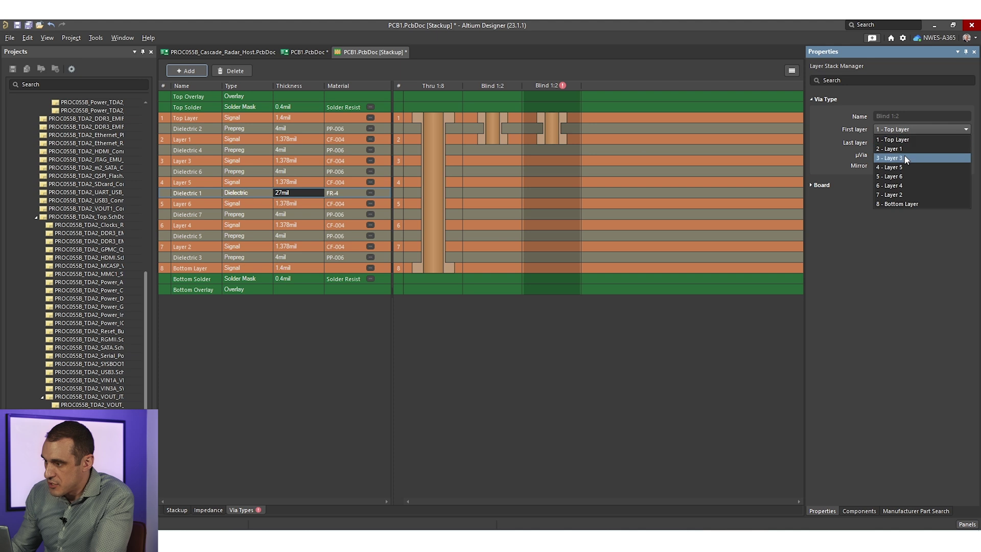
{"action": "left_click", "coordinate": [903, 148]}
{"action": "left_click", "coordinate": [902, 143]}
{"action": "left_click", "coordinate": [903, 172]}
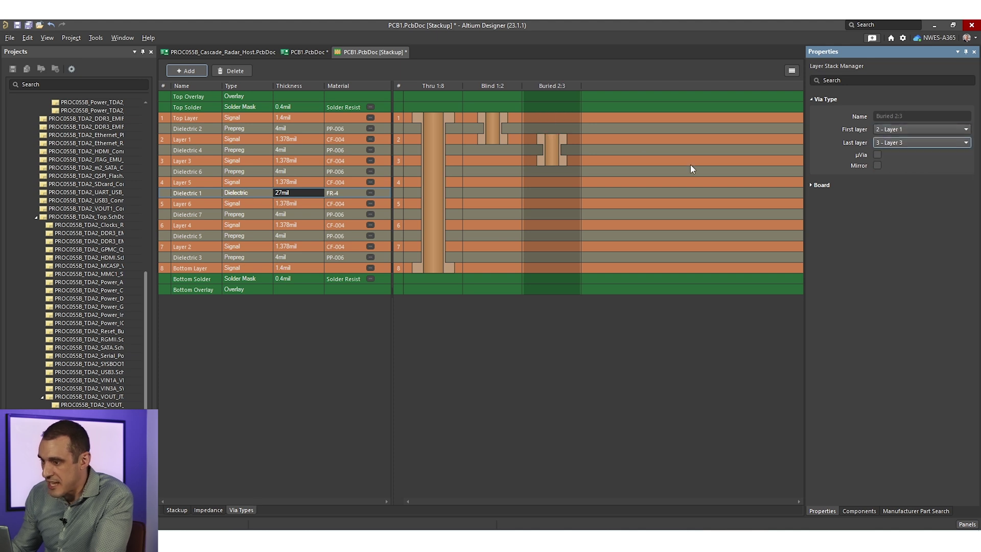
- Add a blind via type with Bottom Layer as its first layer and Layer 2 as its last layer
{"action": "left_click", "coordinate": [197, 72]}
{"action": "left_click", "coordinate": [942, 125]}
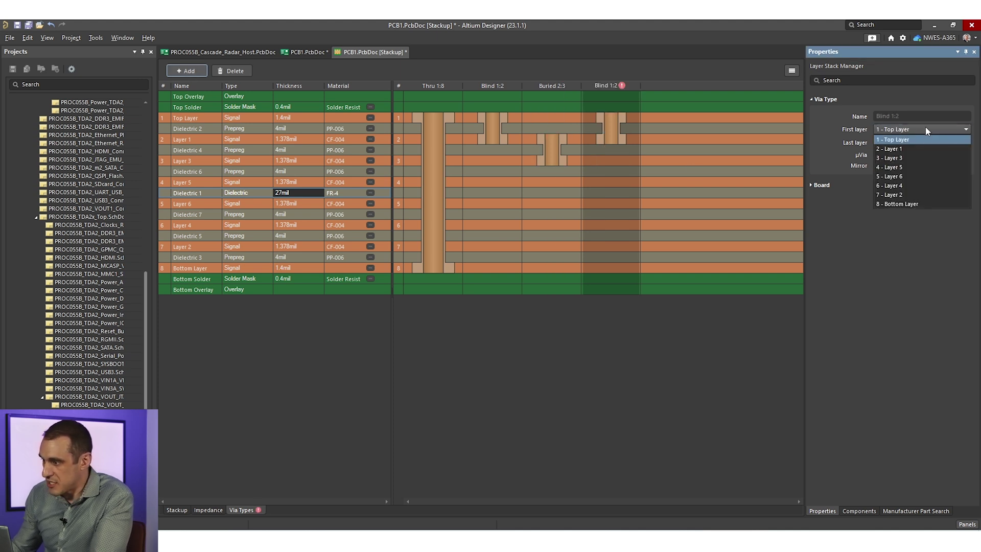
{"action": "left_click", "coordinate": [918, 201]}
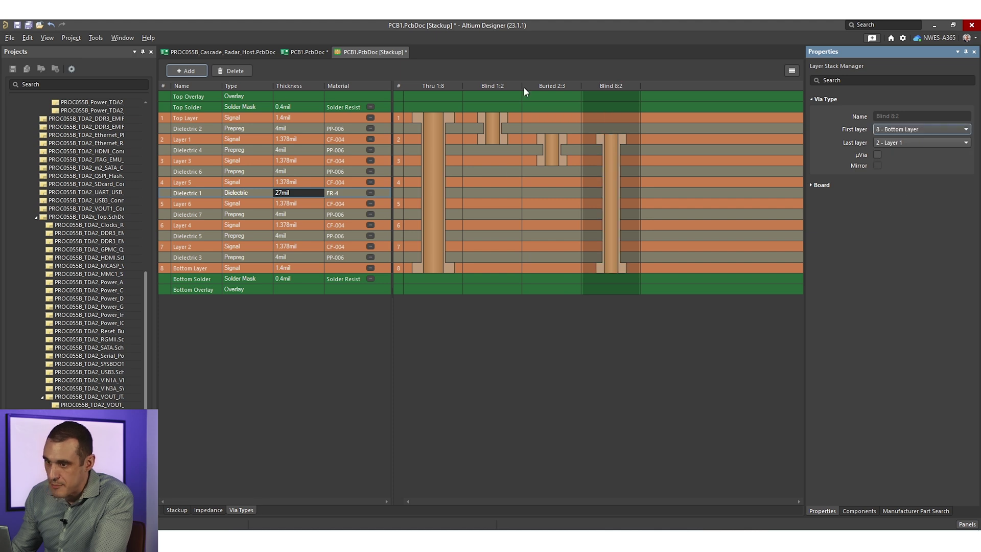
{"action": "left_click", "coordinate": [912, 143]}
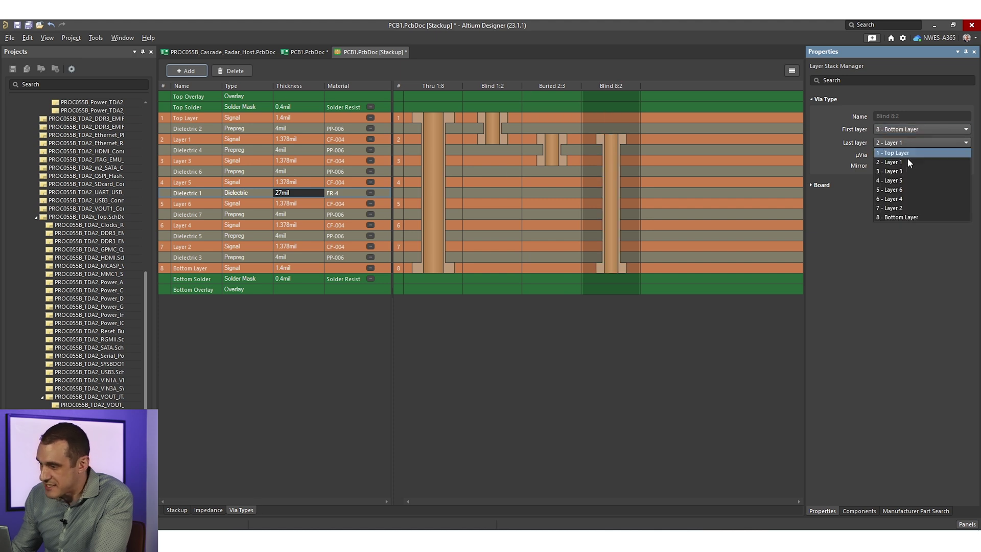
{"action": "left_click", "coordinate": [905, 208]}
- Add a buried via type with Layer 2 as its first layer and Layer 4 as its last layer
{"action": "left_click", "coordinate": [185, 71]}
{"action": "left_click", "coordinate": [921, 129]}
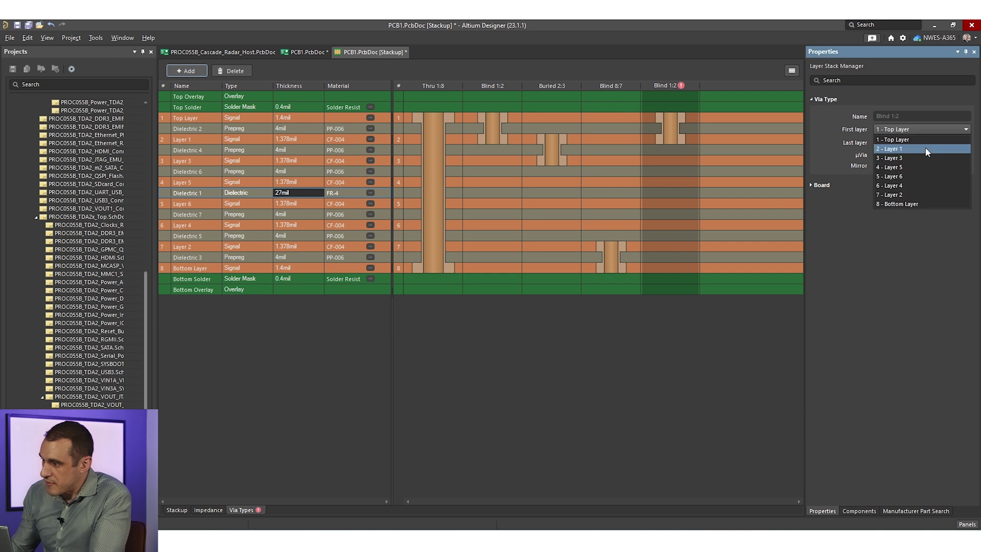
{"action": "left_click", "coordinate": [927, 195]}
{"action": "left_click", "coordinate": [912, 144]}
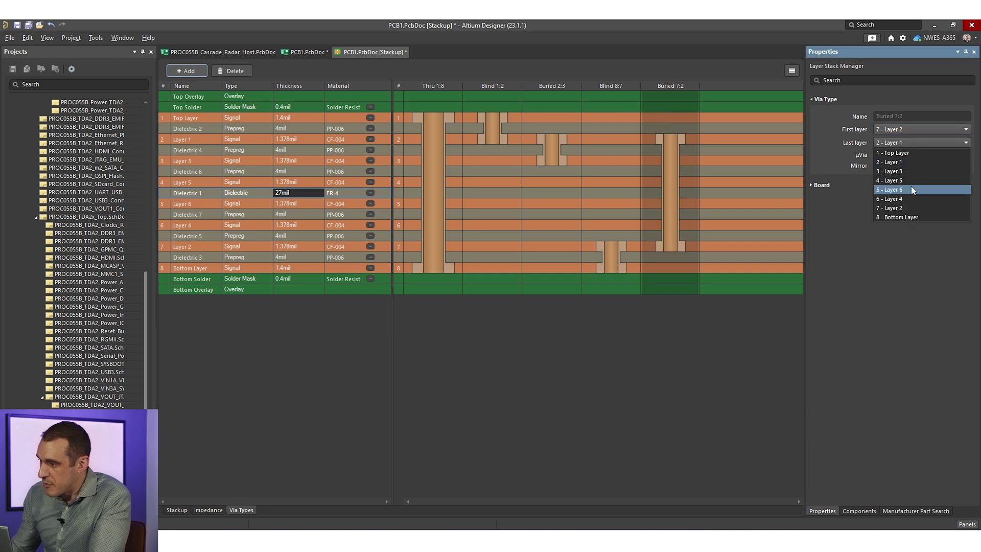
{"action": "left_click", "coordinate": [907, 200]}
- Add a buried via type spanning the core from Layer 3 to Layer 4
{"action": "left_click", "coordinate": [186, 72]}
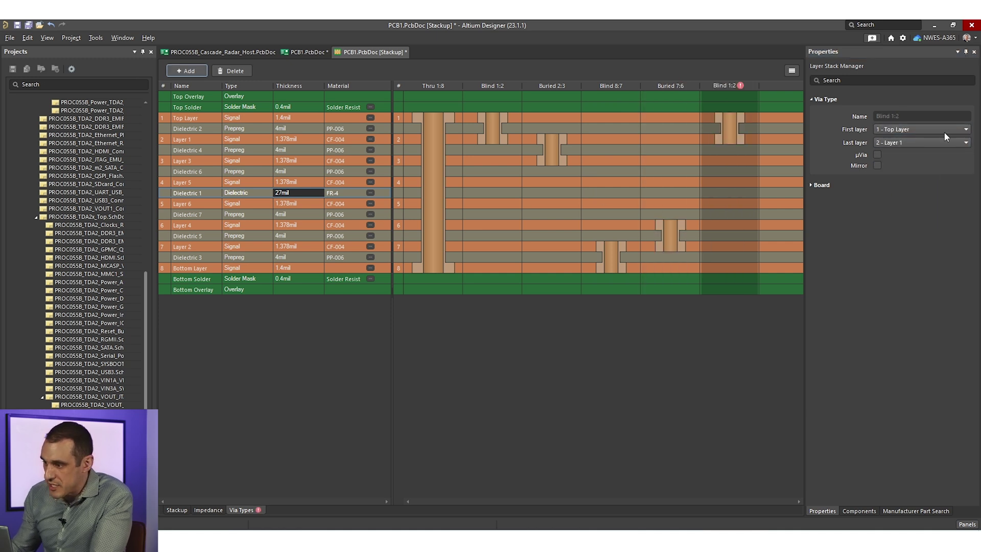
{"action": "left_click", "coordinate": [939, 130]}
{"action": "left_click", "coordinate": [923, 159]}
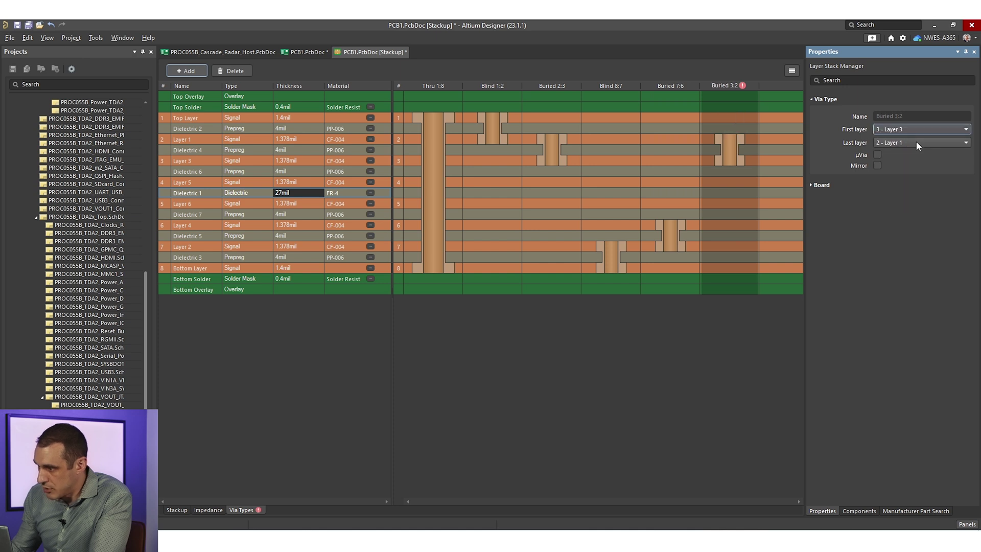
{"action": "left_click", "coordinate": [916, 142]}
{"action": "left_click", "coordinate": [925, 196]}
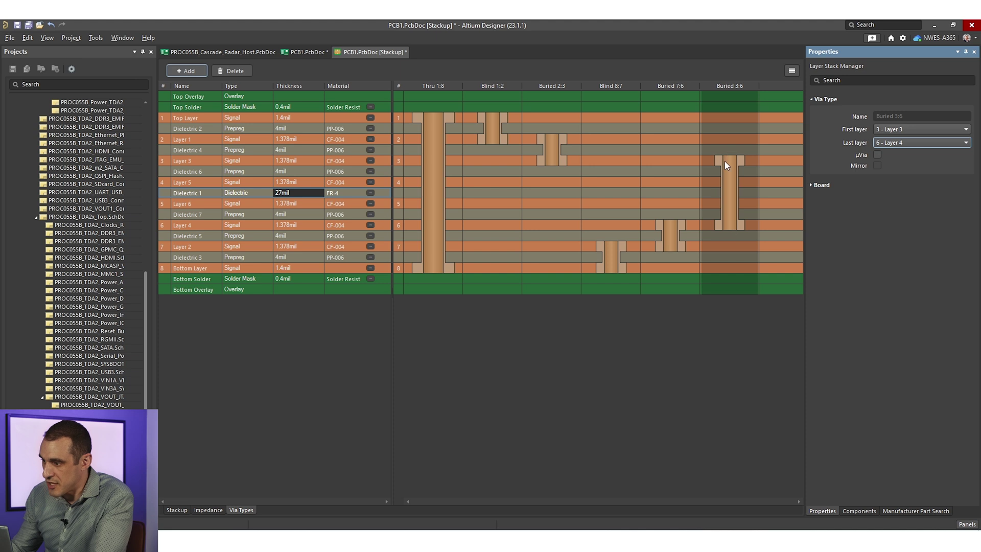
- Turn the 1:2, 2:3, 8:7 and 7:6 via types into microvias, leaving the 3:6 buried via mechanical
{"action": "left_click", "coordinate": [492, 126]}
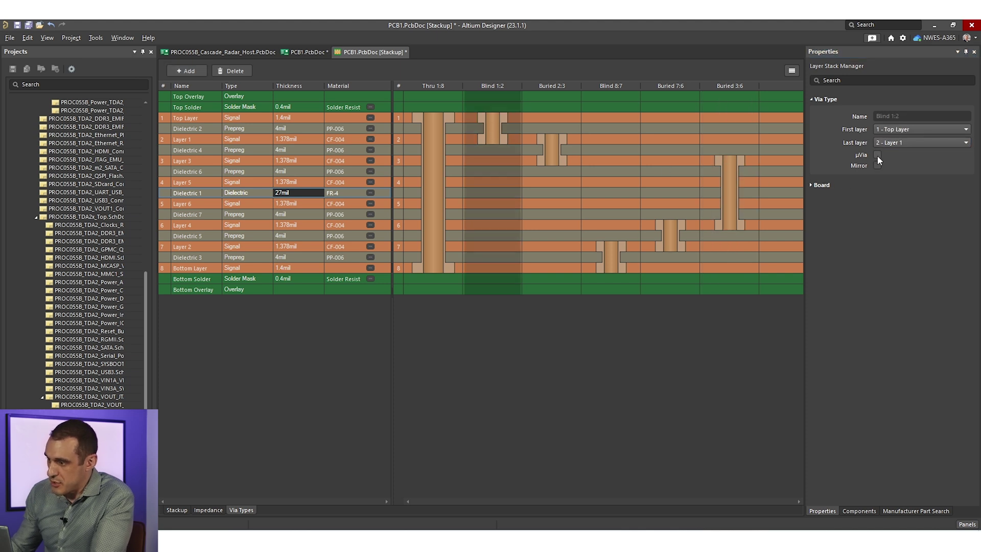
{"action": "left_click", "coordinate": [877, 154]}
{"action": "left_click", "coordinate": [556, 156]}
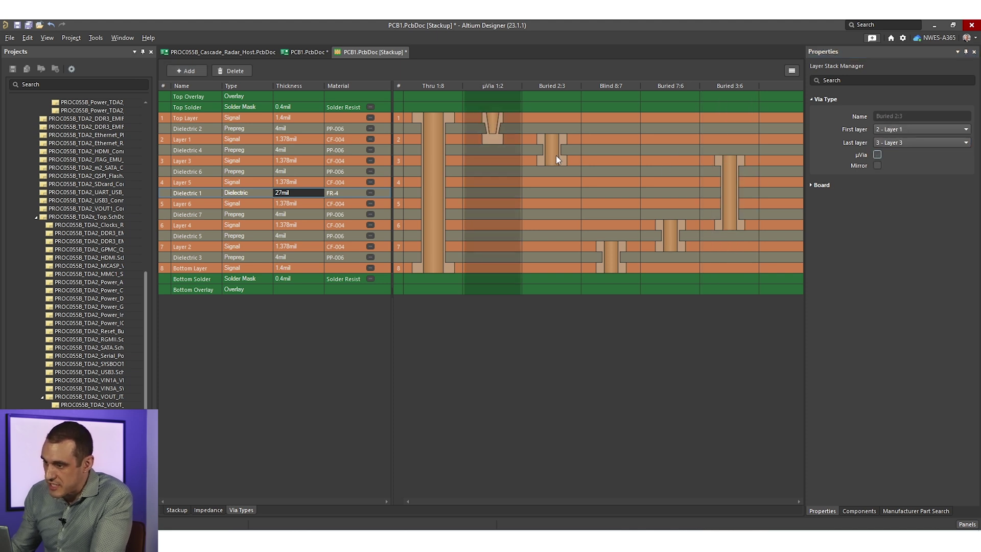
{"action": "left_click", "coordinate": [878, 154]}
{"action": "left_click", "coordinate": [637, 263]}
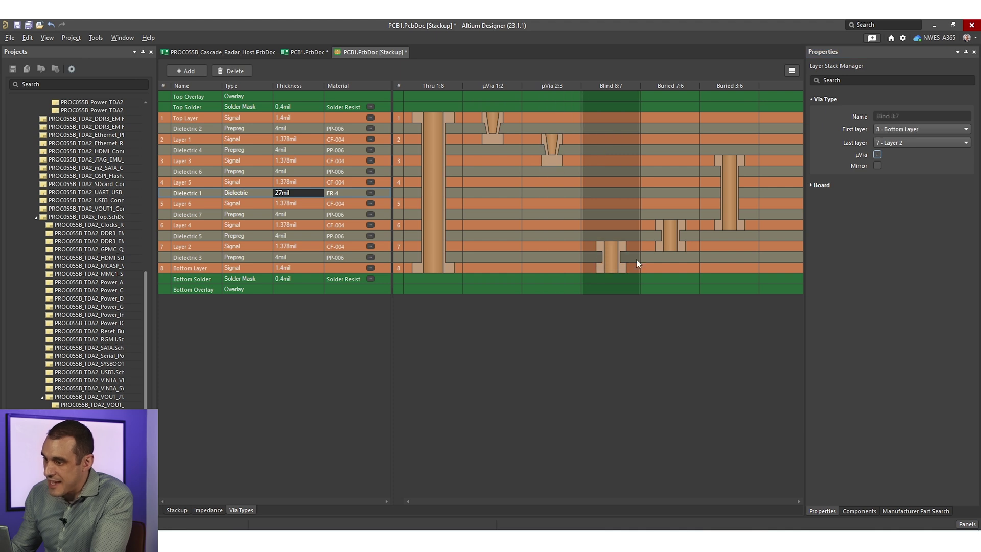
{"action": "left_click", "coordinate": [877, 155]}
{"action": "left_click", "coordinate": [670, 232]}
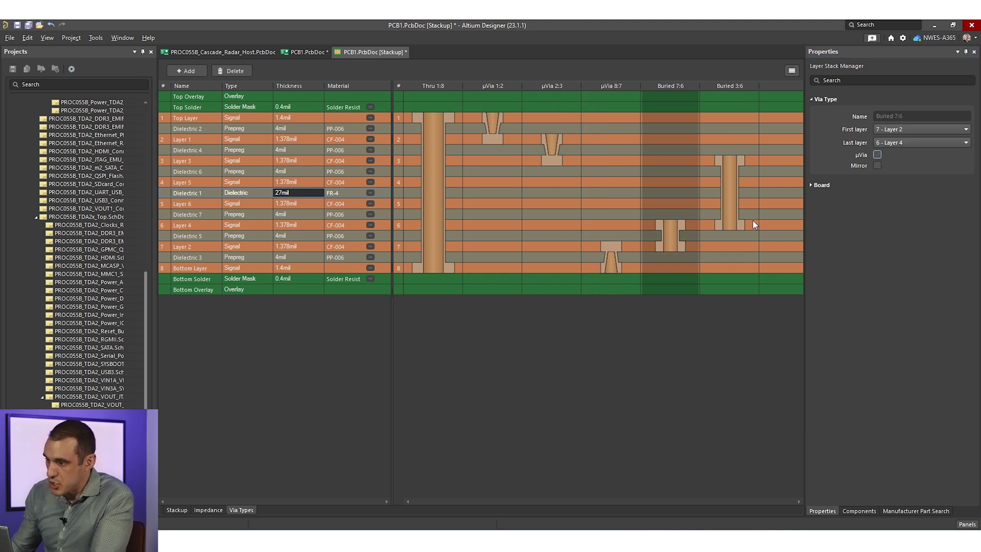
{"action": "left_click", "coordinate": [877, 154]}
- Check the properties of the four microvia types and the 3:6 buried via, and save the stackup
{"action": "left_click", "coordinate": [507, 138]}
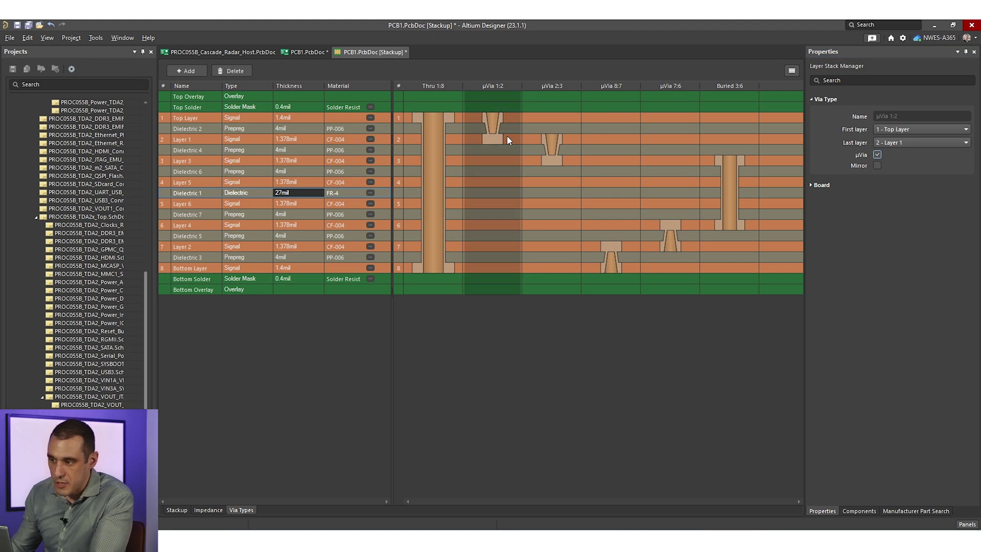
{"action": "left_click", "coordinate": [565, 124]}
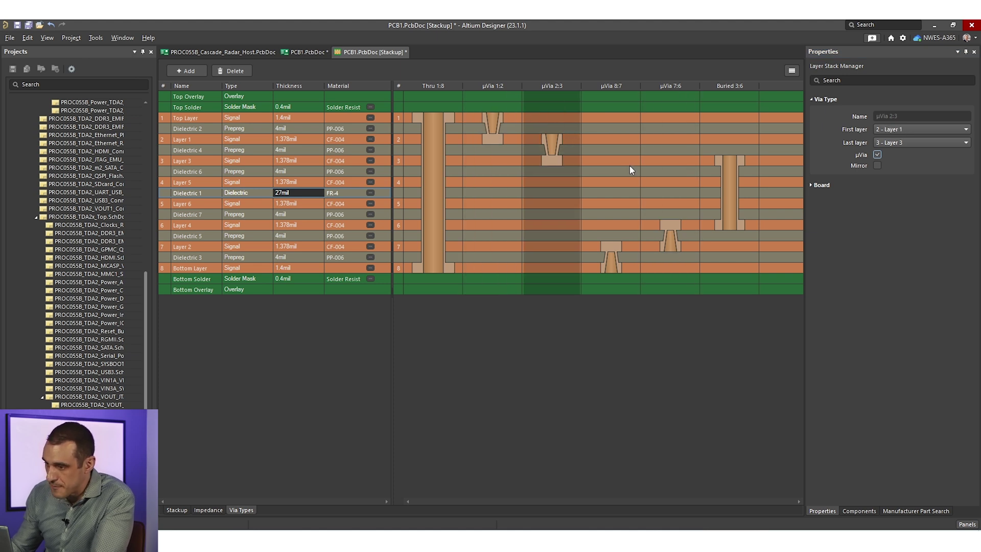
{"action": "left_click", "coordinate": [629, 256]}
{"action": "left_click", "coordinate": [691, 247]}
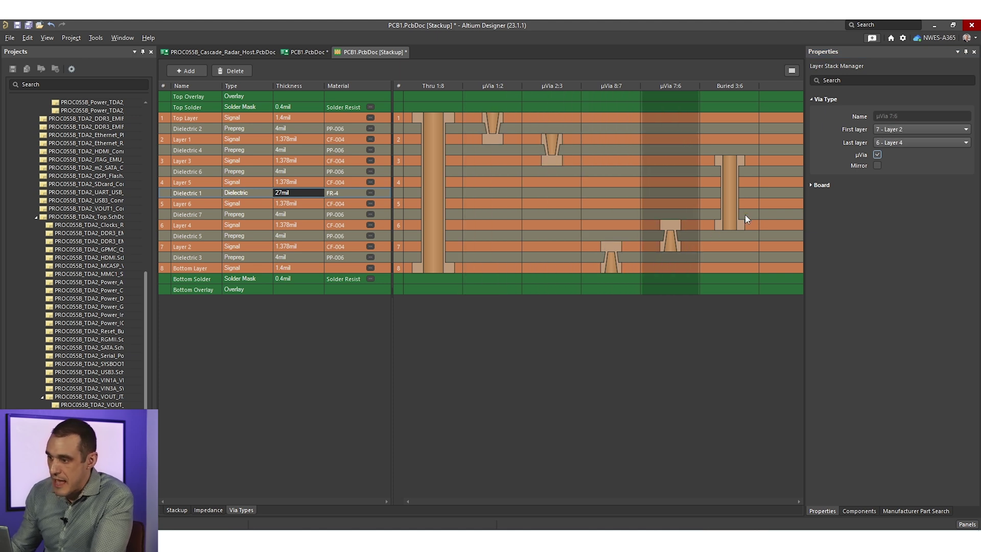
{"action": "left_click", "coordinate": [751, 196]}
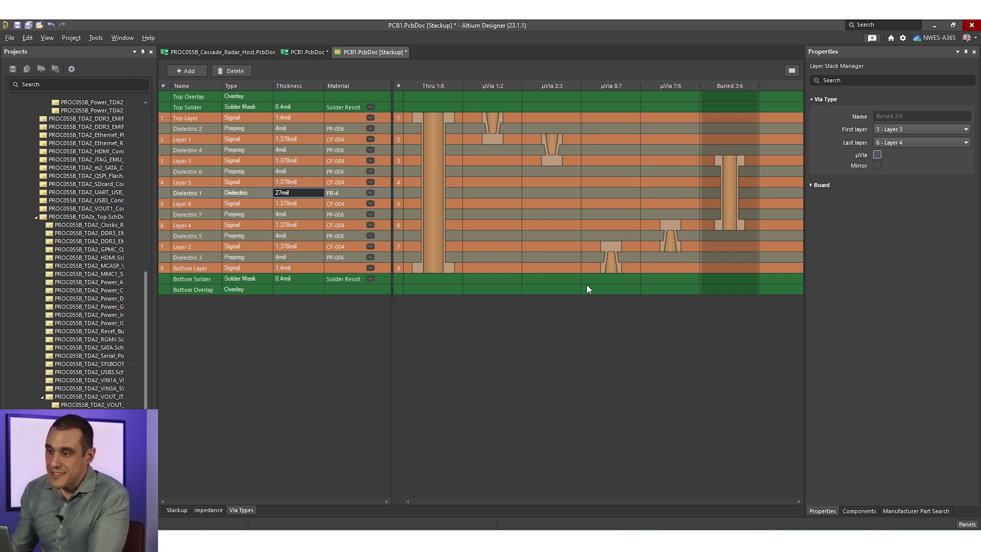
{"action": "key", "text": "ctrl+s"}
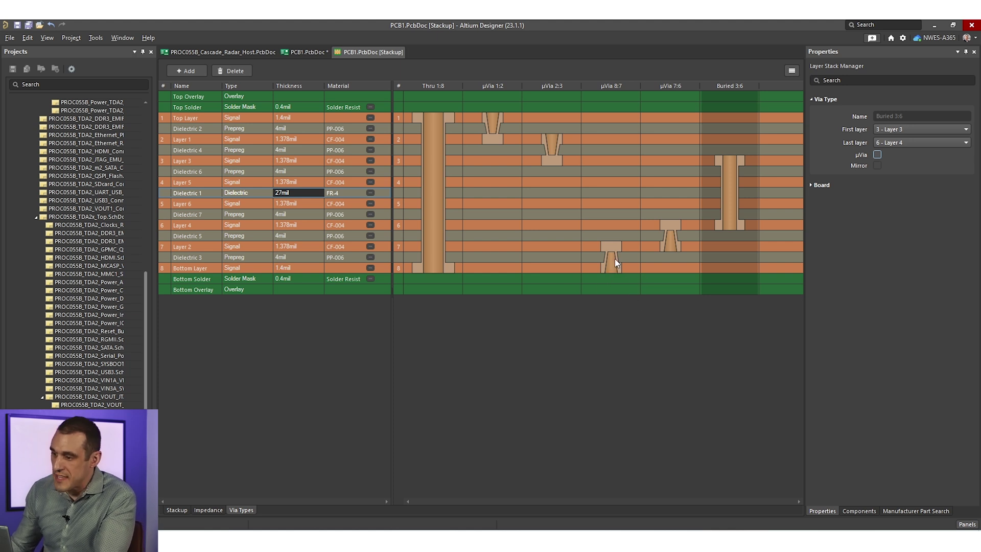
- Add a skip microvia type from Top Layer to Layer 3 and save the stackup
{"action": "left_click", "coordinate": [294, 258]}
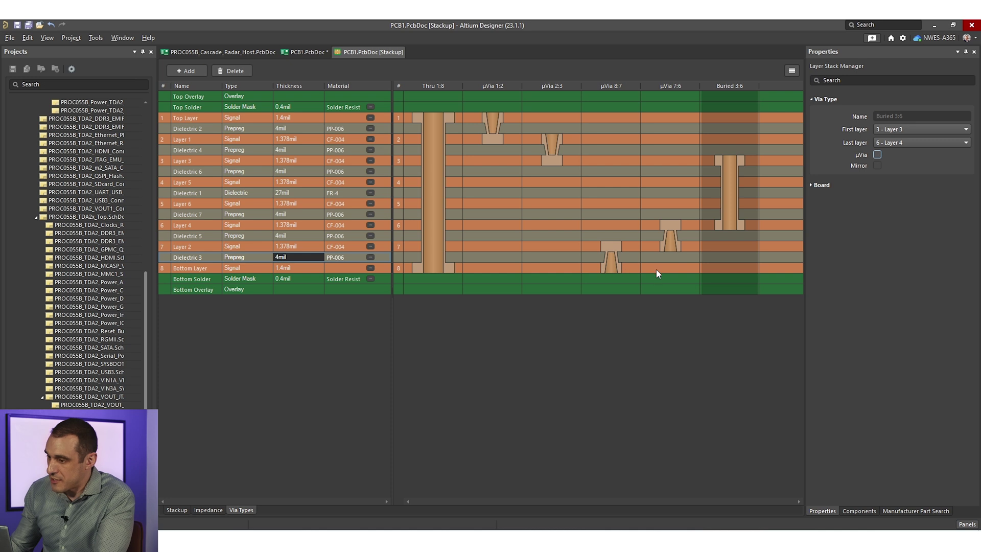
{"action": "left_click", "coordinate": [194, 72]}
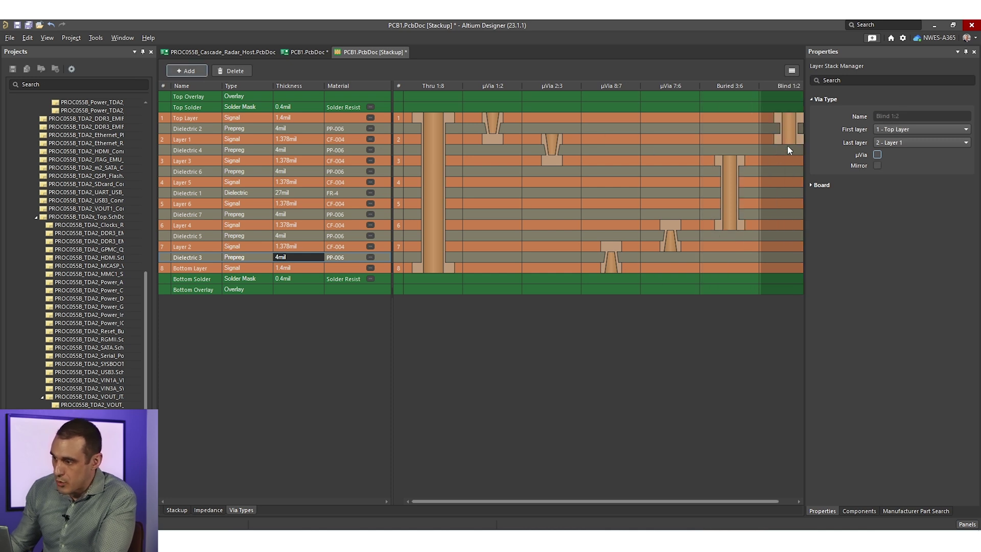
{"action": "left_click", "coordinate": [907, 142]}
{"action": "left_click", "coordinate": [903, 174]}
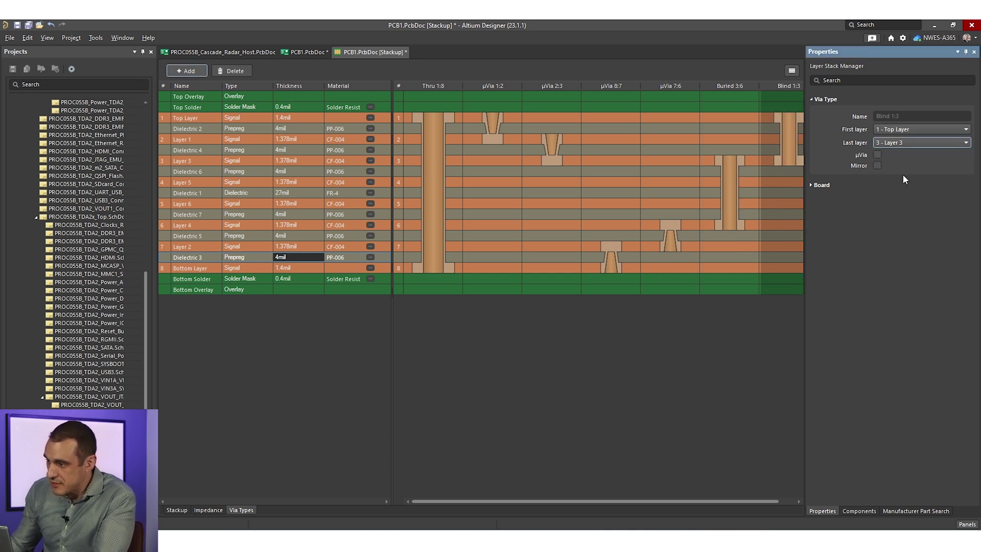
{"action": "left_click", "coordinate": [878, 155]}
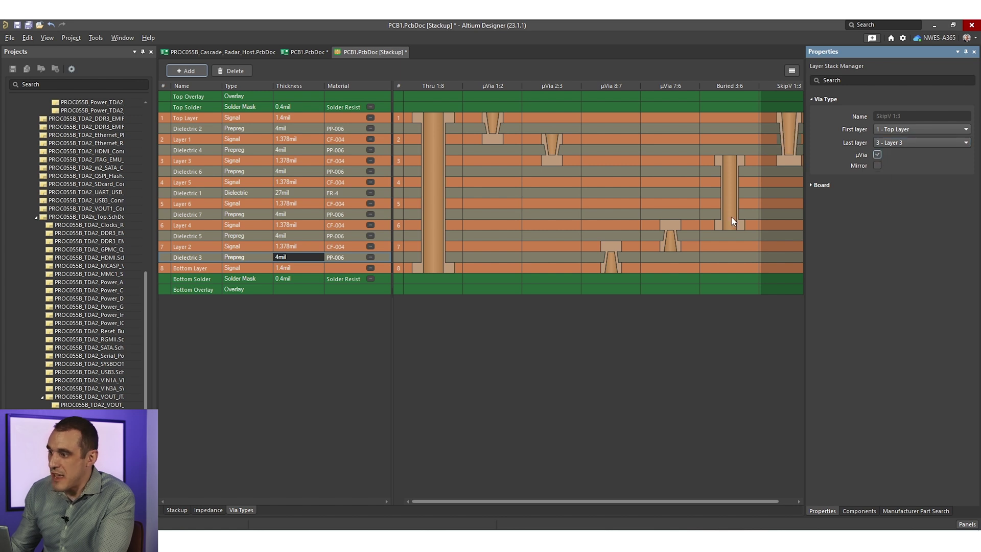
{"action": "left_click_drag", "start_coordinate": [599, 501], "coordinate": [721, 478]}
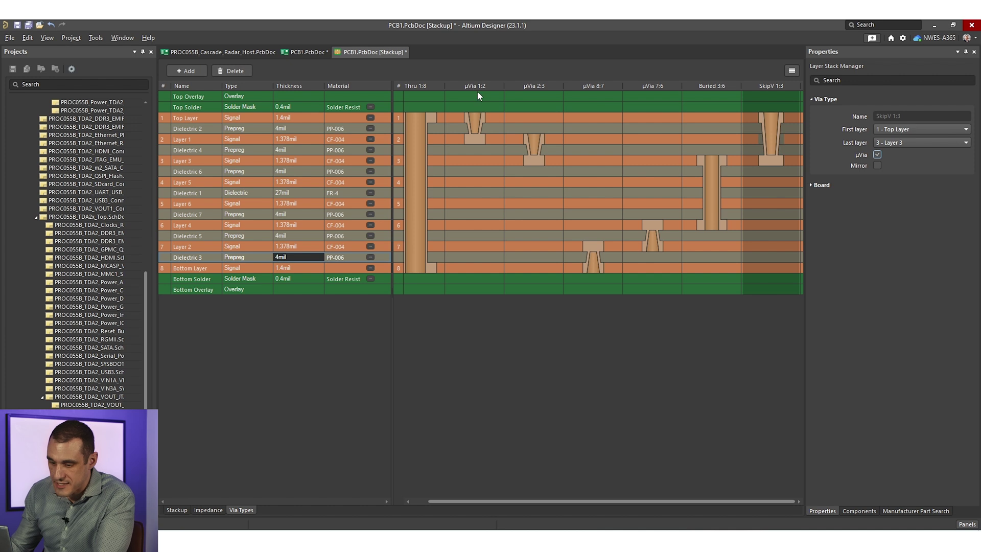
{"action": "key", "text": "ctrl+s"}
- In the PCB1.PcbDoc layout, start interactively routing a horizontal 15 mil wide track about 385 mil long on Top Layer
{"action": "left_click", "coordinate": [306, 52]}
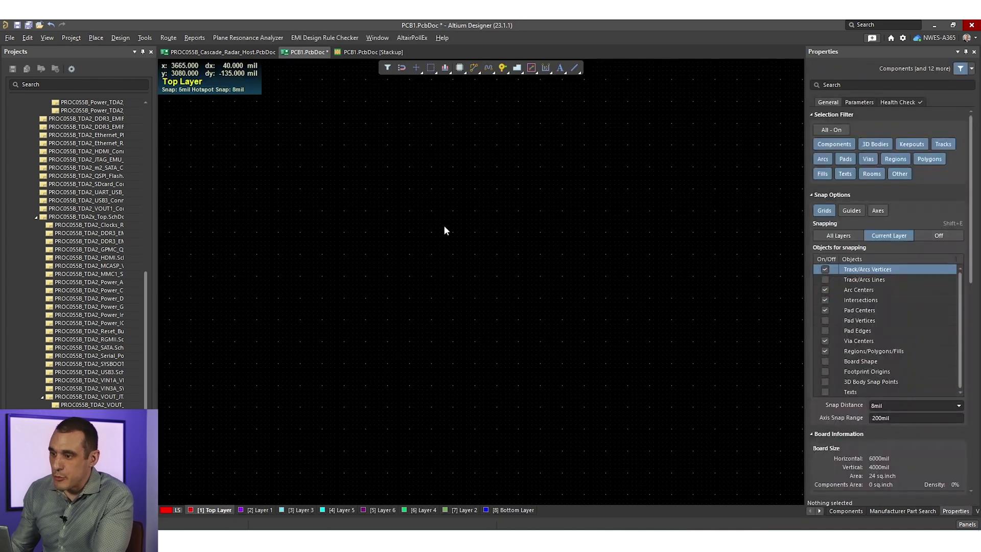
{"action": "left_click", "coordinate": [471, 71]}
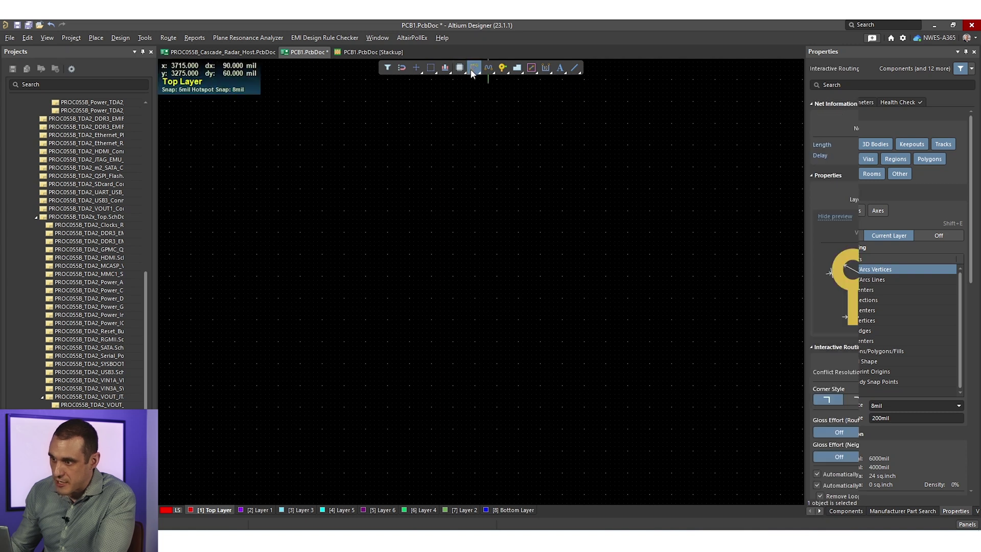
{"action": "left_click", "coordinate": [473, 70]}
{"action": "left_click", "coordinate": [220, 253]}
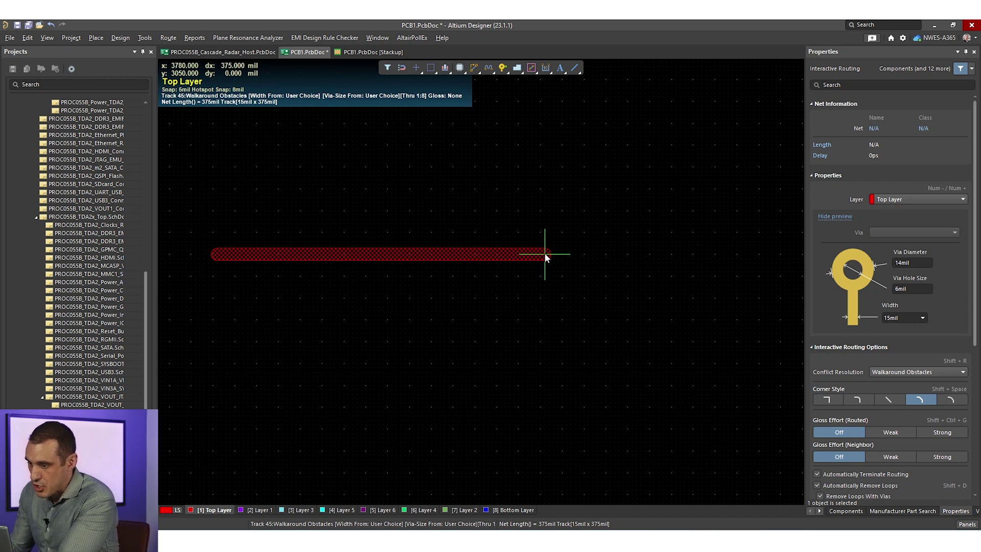
- Place a via at the track's end and set the route's target layer to Layer 3, using stacked microvias
{"action": "key", "text": "KP_Multiply"}
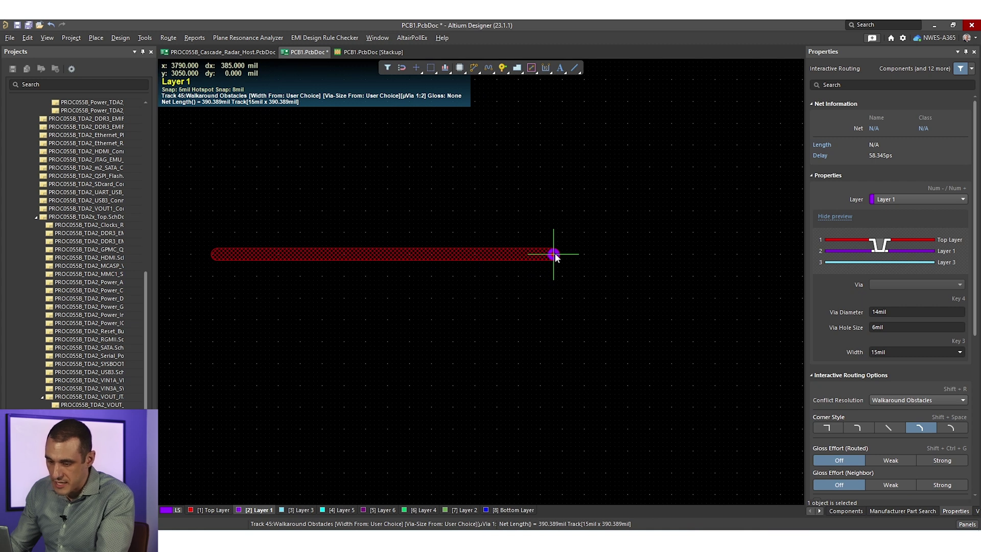
{"action": "key", "text": "Tab"}
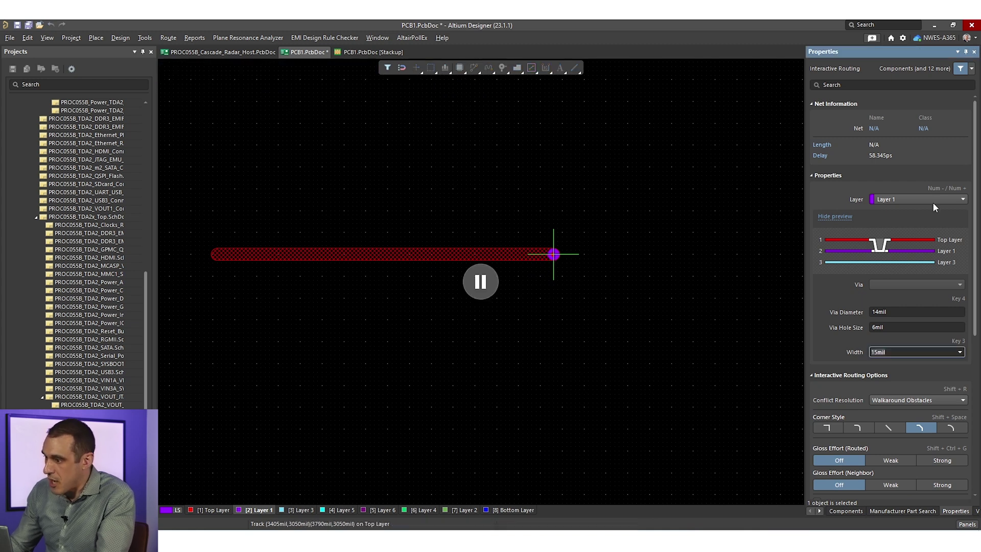
{"action": "left_click", "coordinate": [941, 200]}
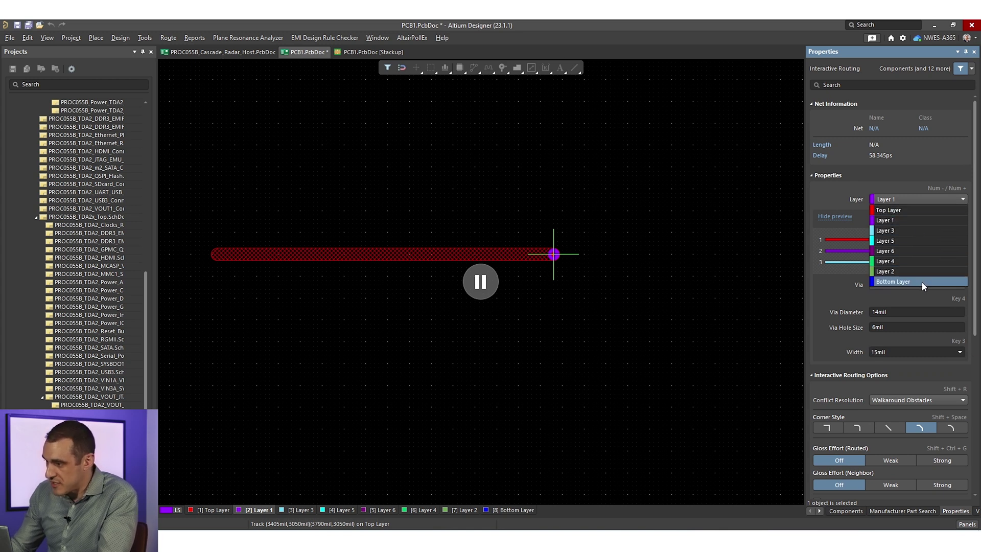
{"action": "left_click", "coordinate": [908, 233]}
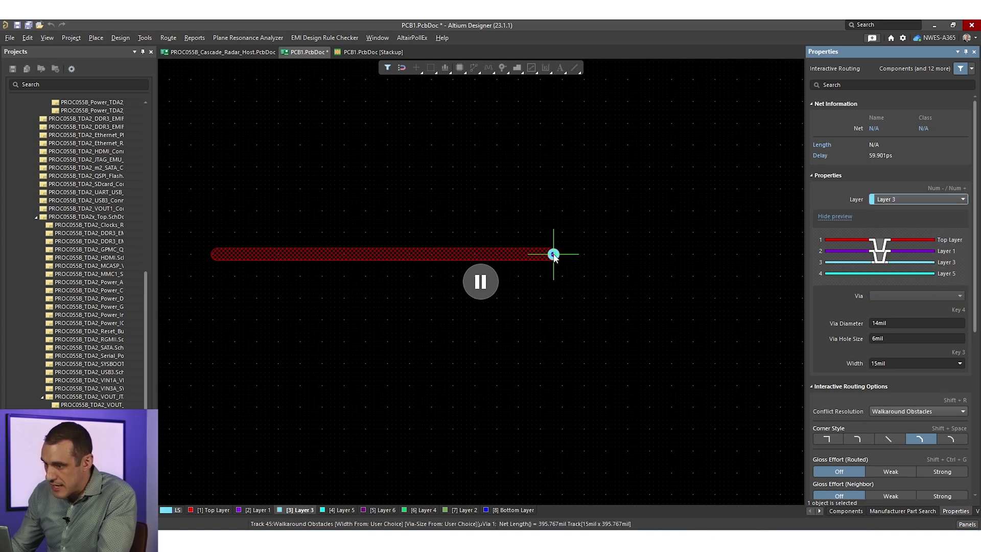
- Place the stacked microvias at the end of the Top Layer track and route about 150 mil on Layer 3, bending diagonally downward
{"action": "left_click", "coordinate": [602, 254]}
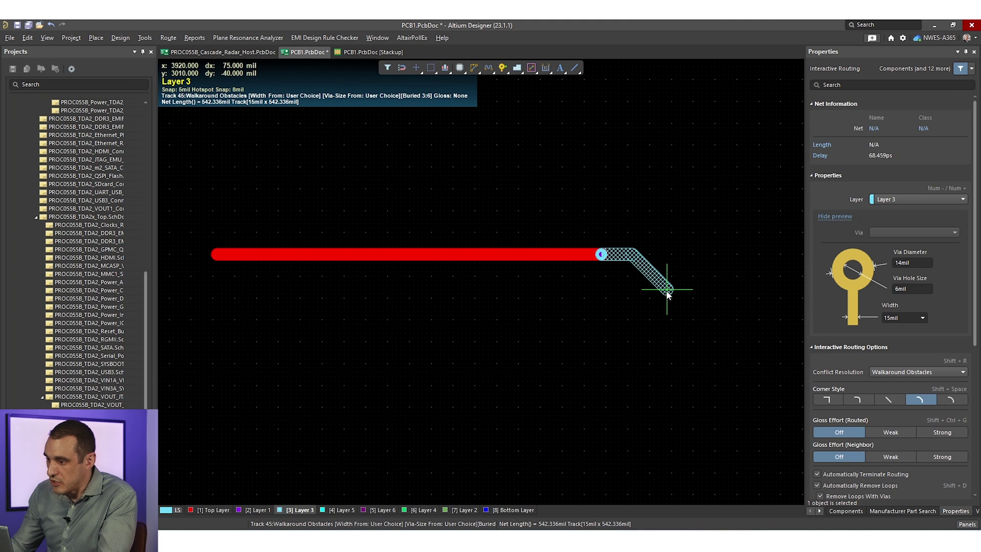
{"action": "left_click", "coordinate": [719, 289]}
{"action": "right_click", "coordinate": [722, 294]}
{"action": "key", "text": "Escape"}
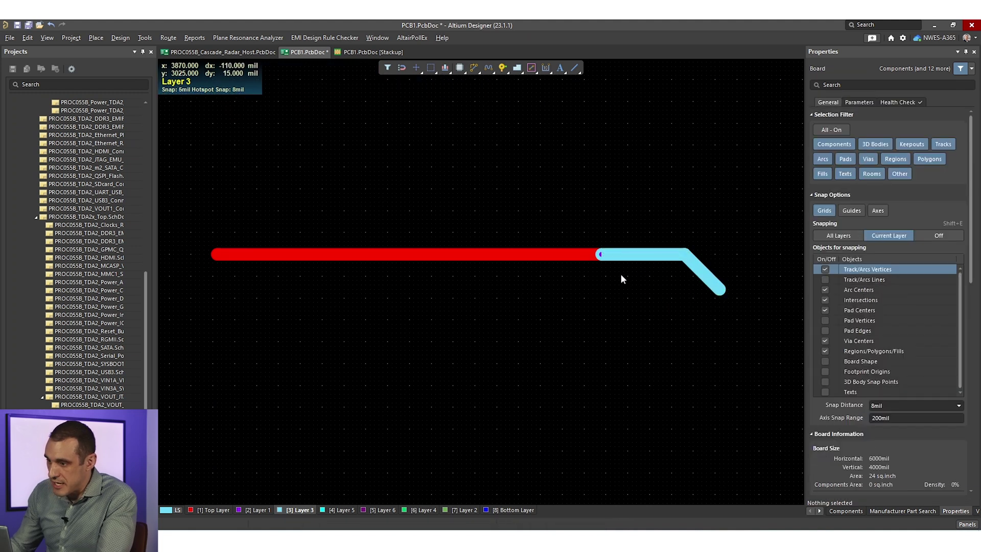
- Inspect the lower microvia at the layer transition, including its via type and the types available for it
{"action": "scroll", "coordinate": [620, 273], "scroll_direction": "up", "scroll_amount": 5, "text": "ctrl"}
{"action": "scroll", "coordinate": [608, 249], "scroll_direction": "up", "scroll_amount": 2, "text": "ctrl"}
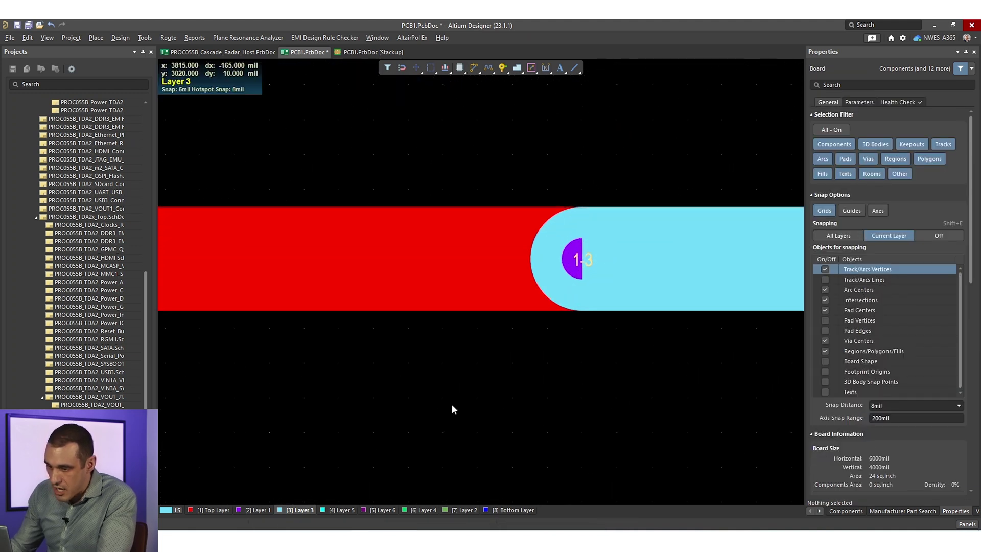
{"action": "left_click", "coordinate": [582, 265]}
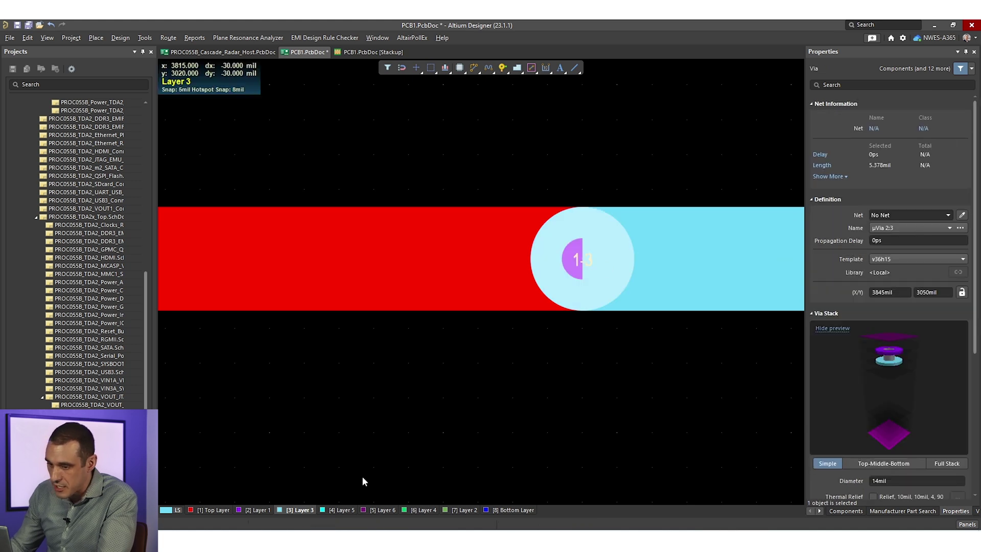
{"action": "left_click", "coordinate": [917, 228]}
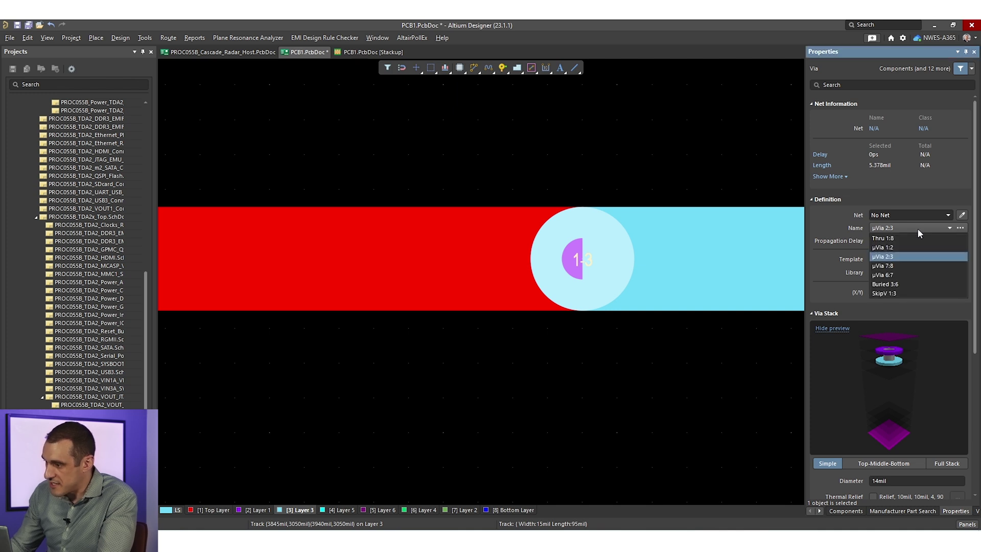
- Compare the two stacked microvias' types and via stack previews by switching between Top Layer and Layer 3
{"action": "left_click", "coordinate": [212, 510]}
{"action": "left_click", "coordinate": [427, 384]}
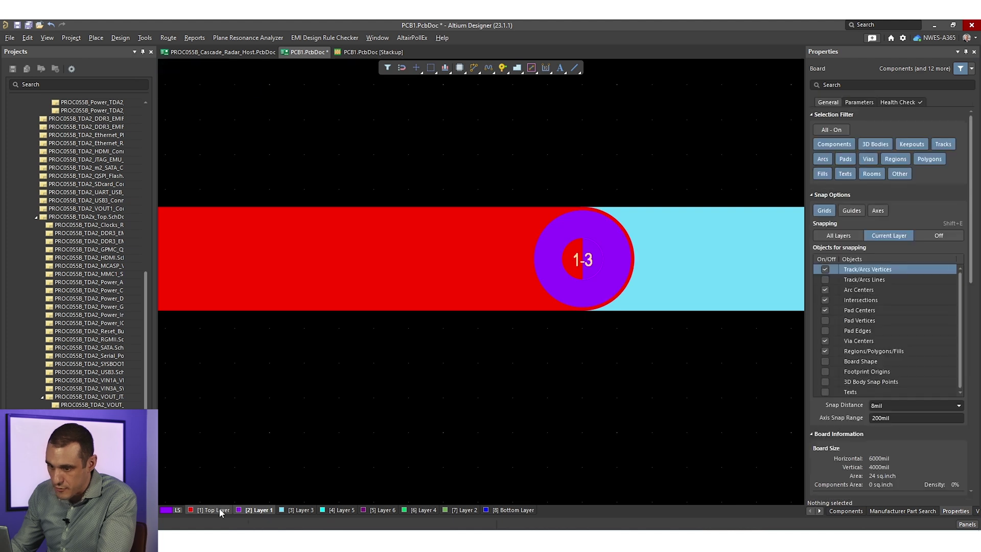
{"action": "left_click", "coordinate": [599, 262]}
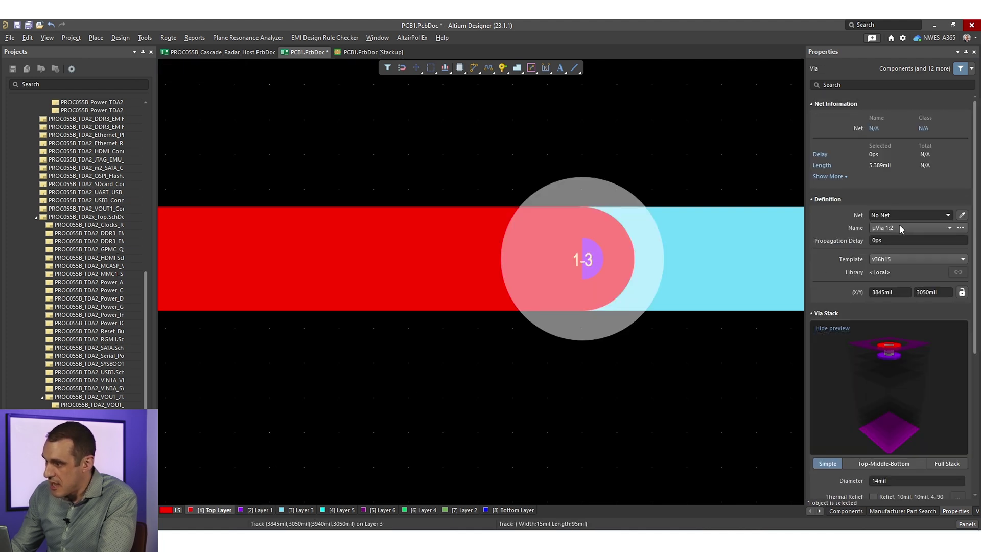
{"action": "key", "text": "KP_Multiply"}
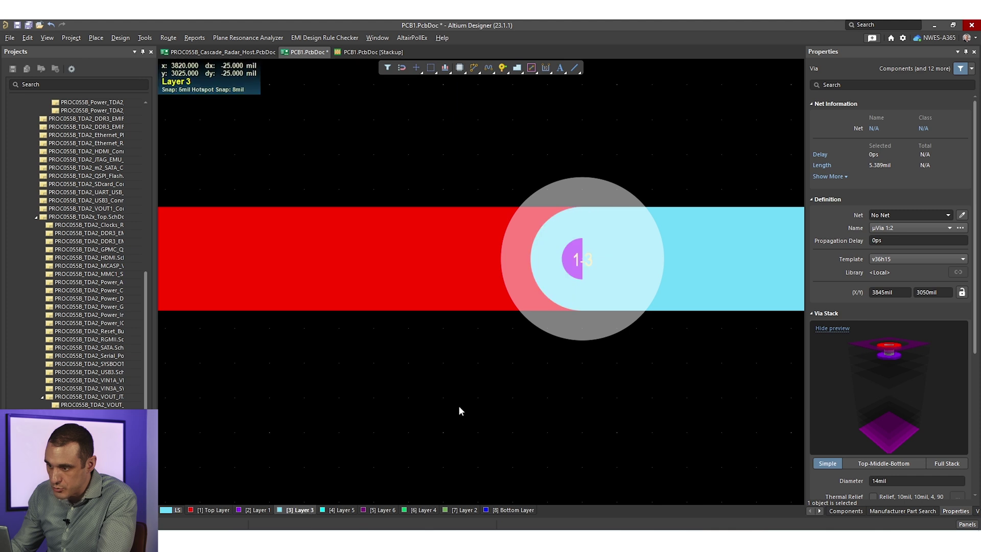
{"action": "left_click", "coordinate": [458, 406]}
{"action": "key", "text": "KP_Multiply"}
{"action": "left_click", "coordinate": [595, 255]}
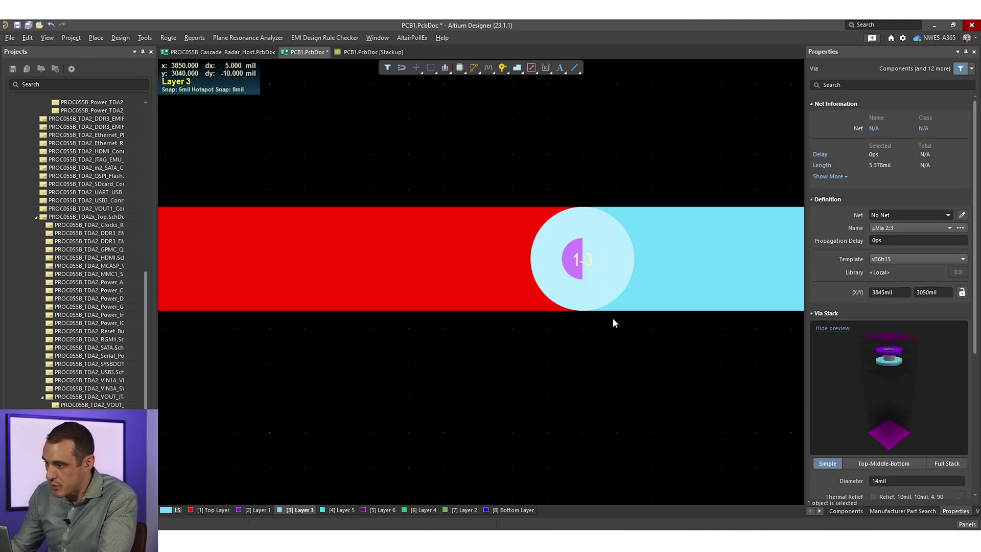
{"action": "left_click", "coordinate": [618, 382]}
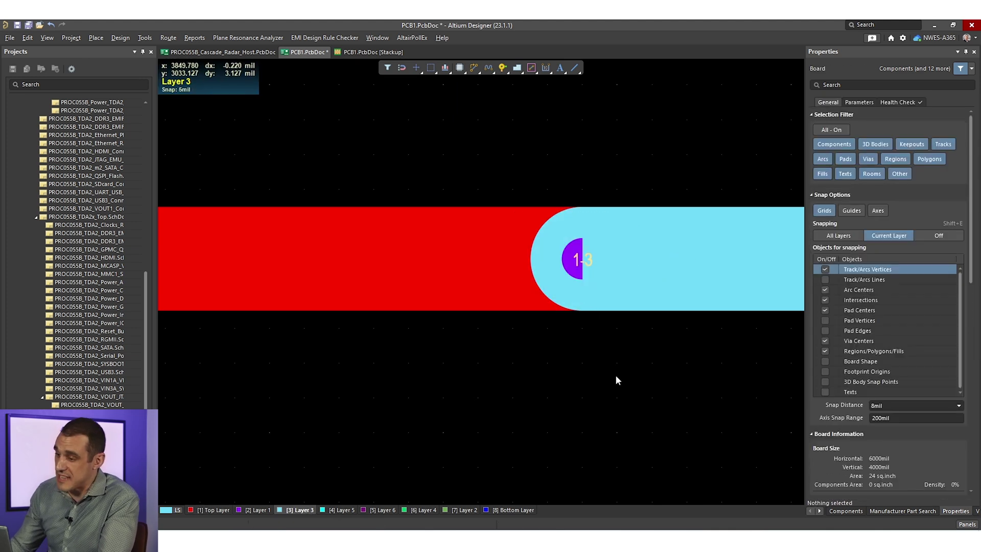
- Delete the Layer 3 track segments and both stacked microvias at the end of the Top Layer track
{"action": "scroll", "coordinate": [607, 378], "scroll_direction": "down", "scroll_amount": 2, "text": "ctrl"}
{"action": "scroll", "coordinate": [601, 374], "scroll_direction": "down", "scroll_amount": 3}
{"action": "scroll", "coordinate": [505, 366], "scroll_direction": "down", "scroll_amount": 2, "text": "ctrl"}
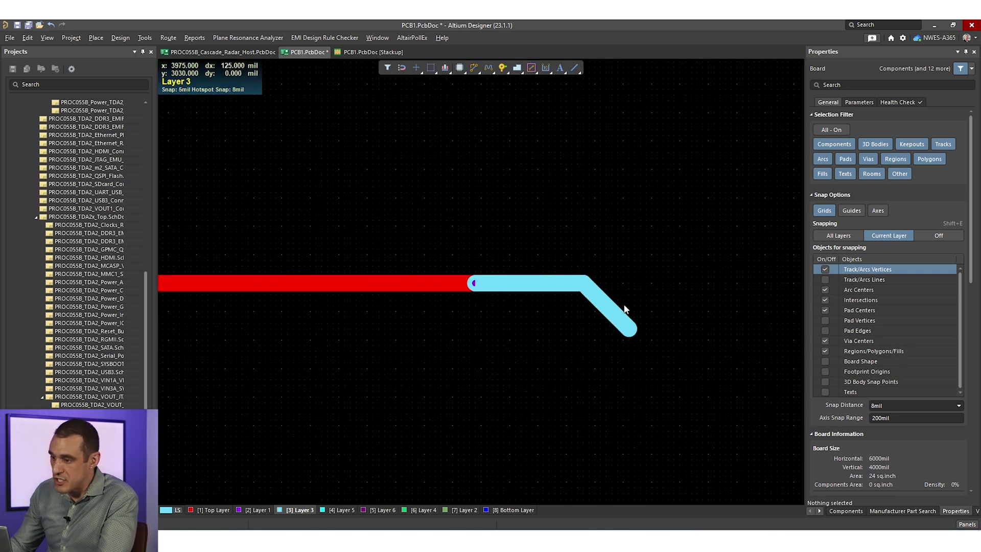
{"action": "left_click_drag", "start_coordinate": [653, 253], "coordinate": [565, 356]}
{"action": "key", "text": "Delete"}
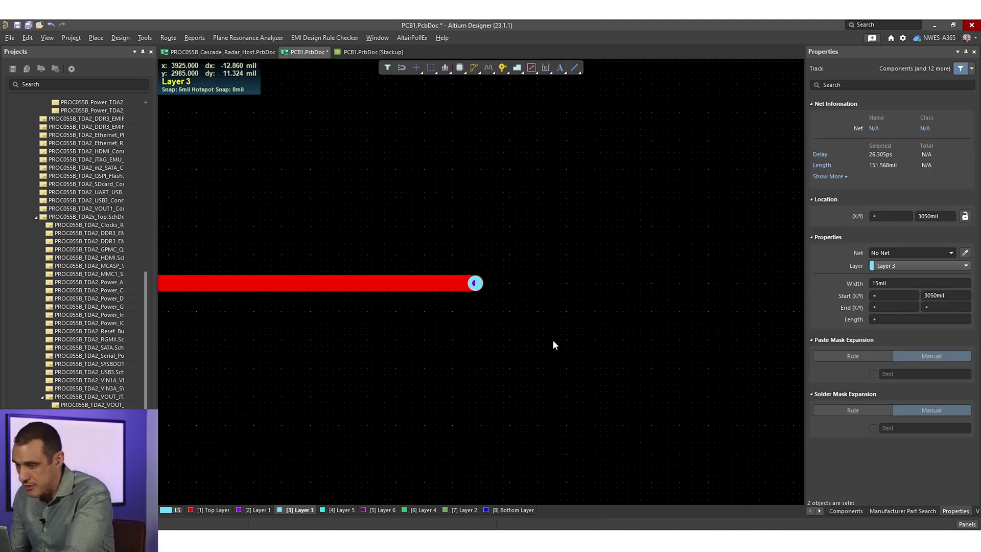
{"action": "left_click", "coordinate": [476, 284]}
{"action": "key", "text": "Delete"}
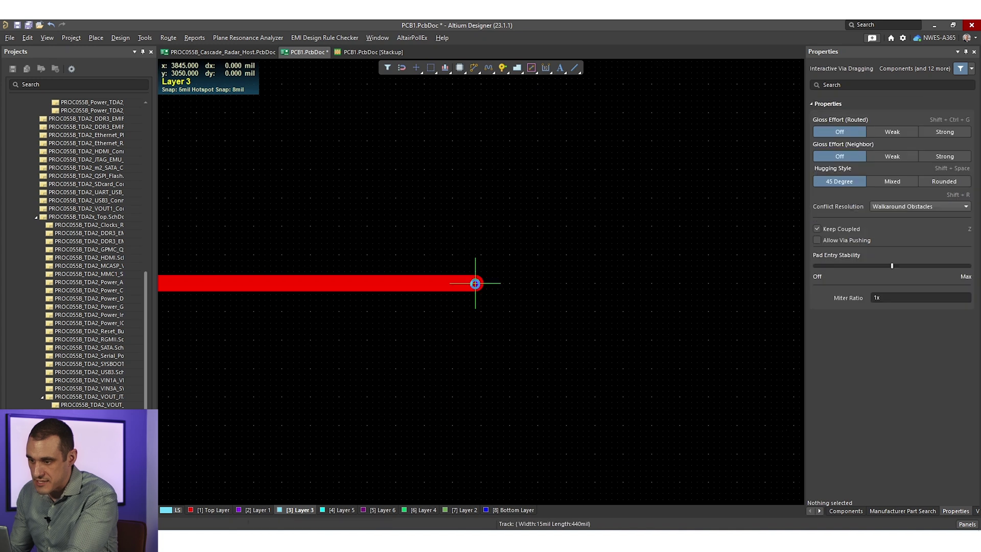
{"action": "key", "text": "ctrl+z"}
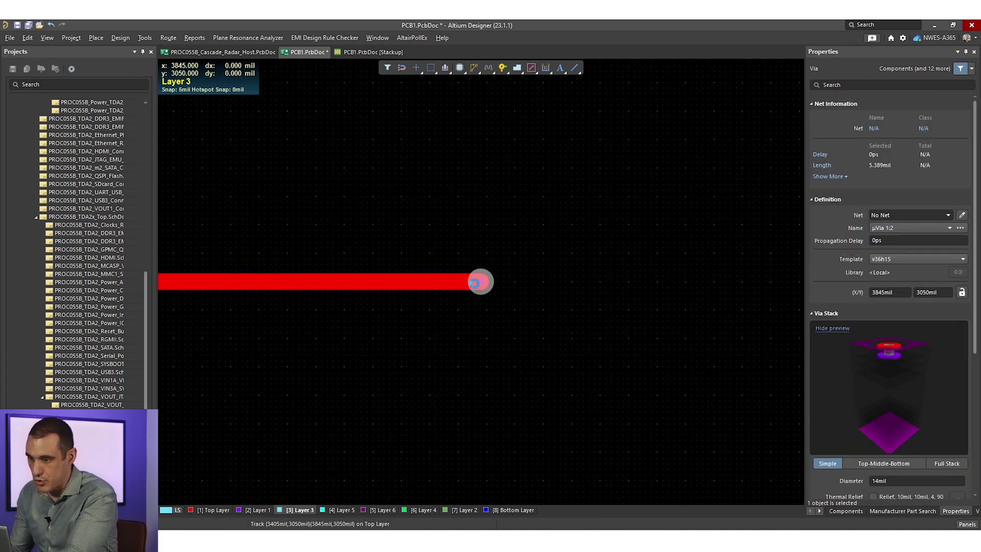
{"action": "key", "text": "Delete"}
- Continue the Top Layer track from its free end by about 85 mil and place a µVia 1:2 down to Layer 1
{"action": "left_click", "coordinate": [214, 509]}
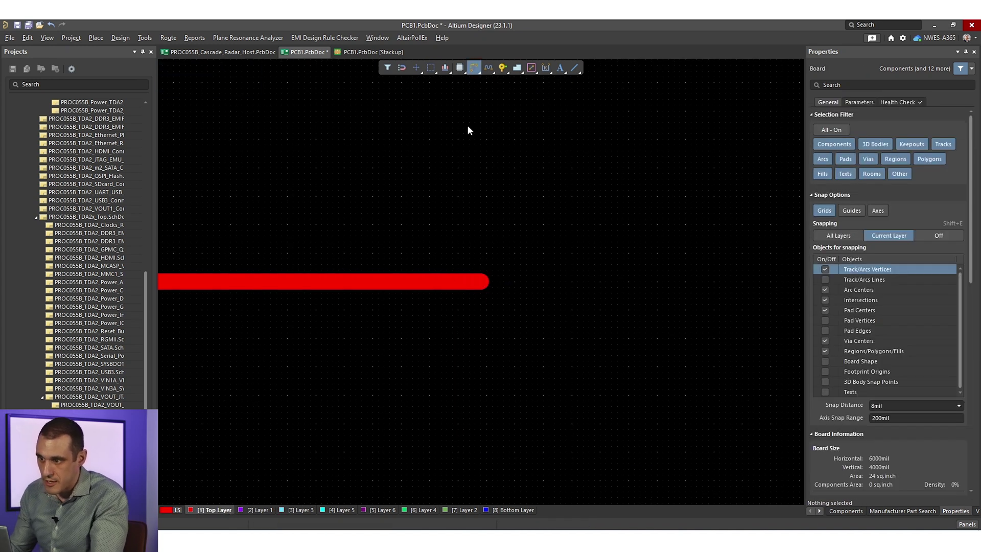
{"action": "left_click", "coordinate": [481, 281]}
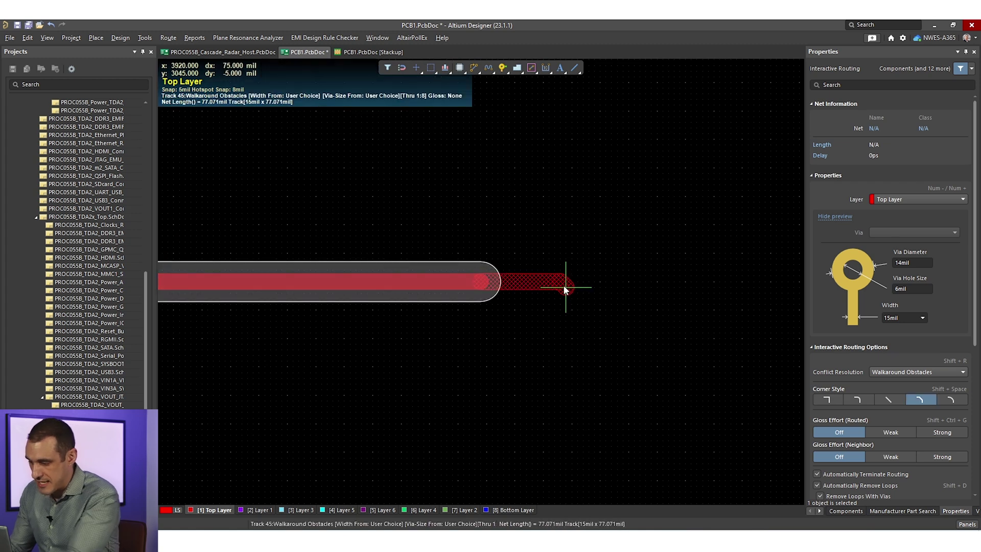
{"action": "key", "text": "KP_Add"}
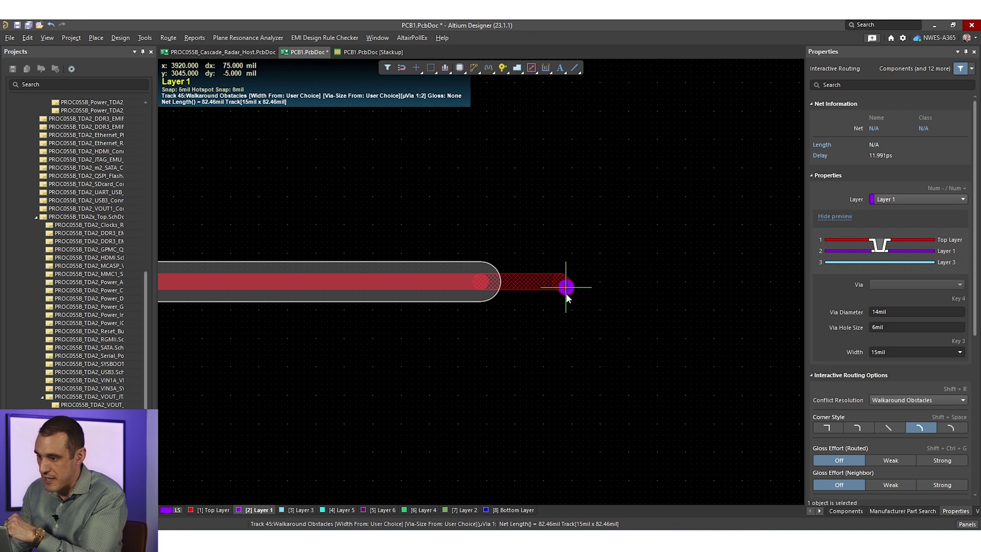
{"action": "key", "text": "4"}
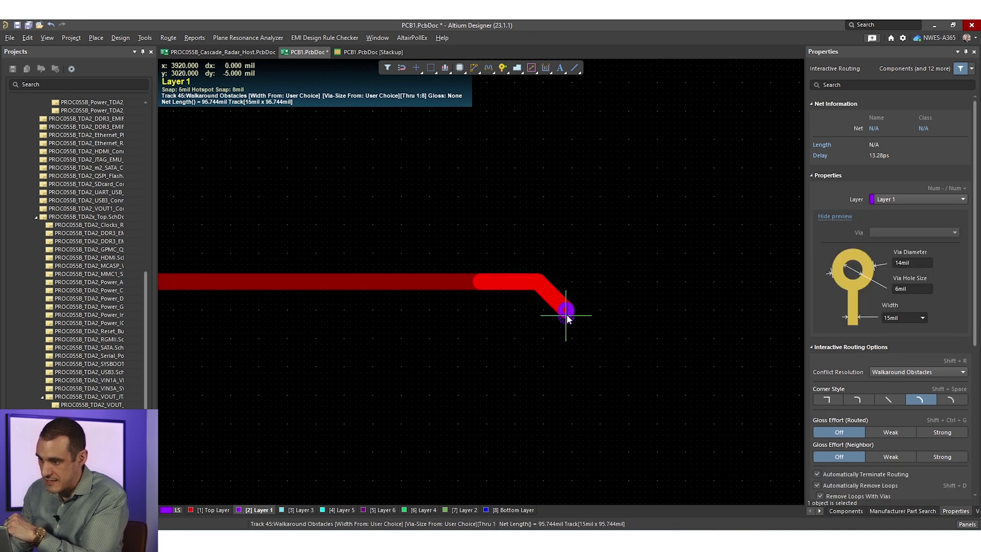
{"action": "left_click", "coordinate": [565, 313]}
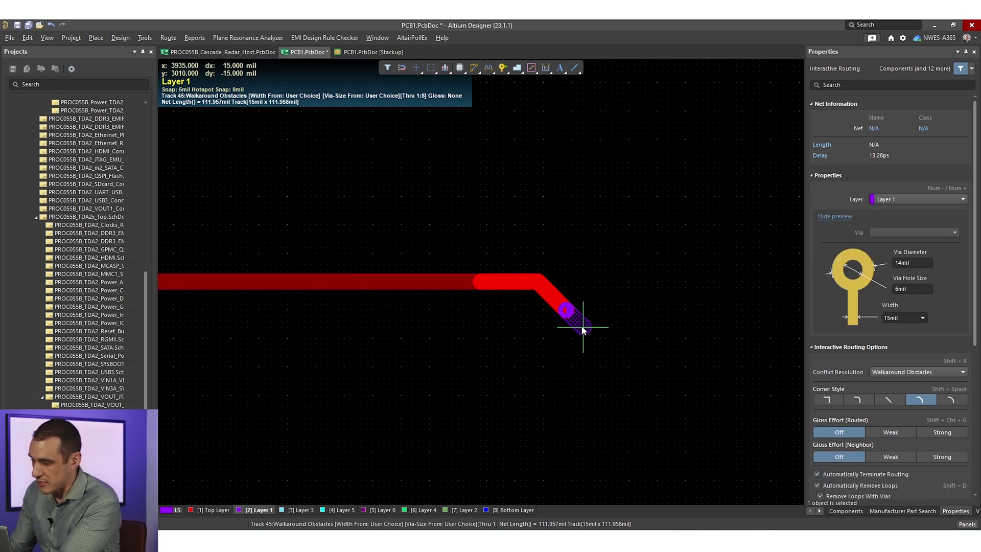
- Route a diagonal segment about 21 mil long on Layer 1 and place a µVia 2:3 down to Layer 3
{"action": "key", "text": "KP_Add"}
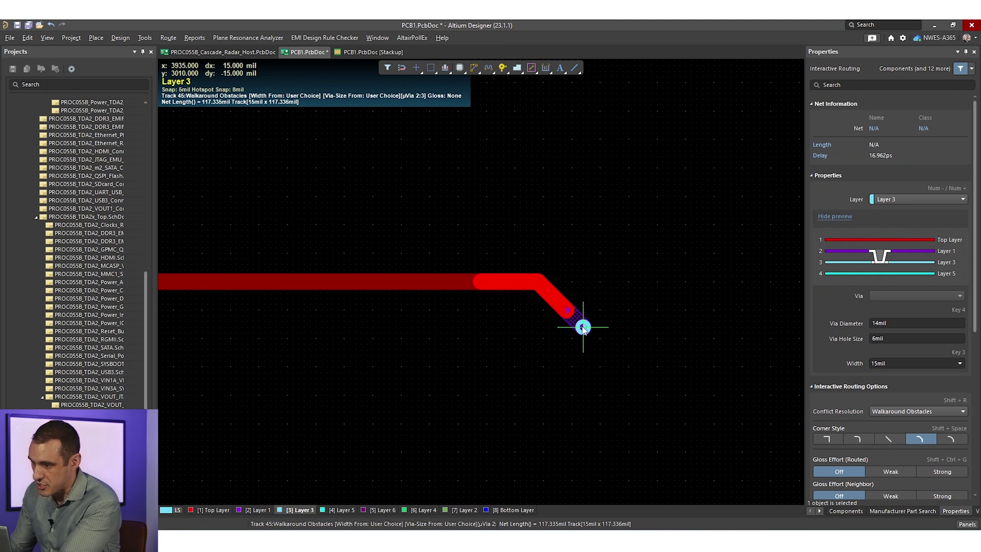
{"action": "key", "text": "4"}
{"action": "left_click", "coordinate": [582, 328]}
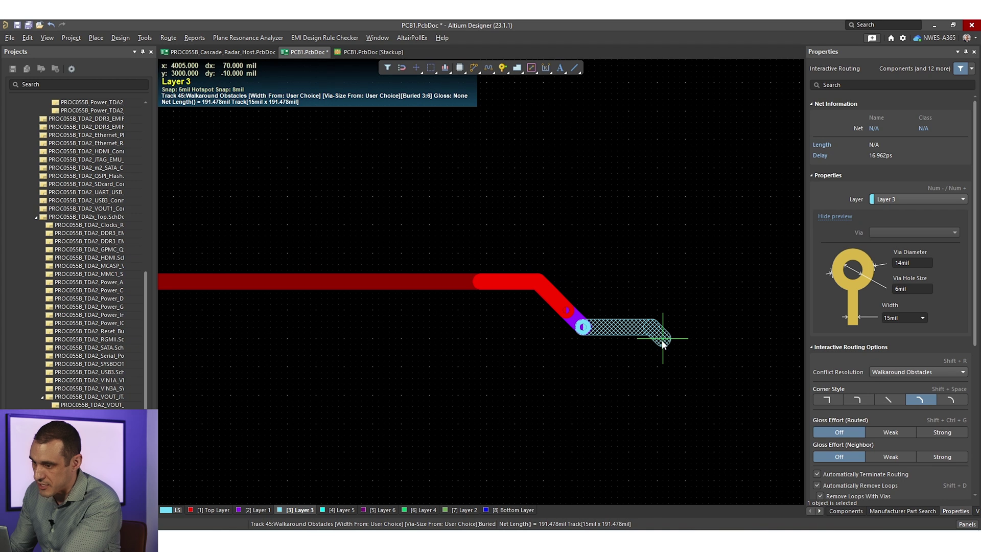
- Route about 112 mil on Layer 3 and place a Buried 3:6 via with Layer 4 as the target layer
{"action": "key", "text": "KP_Add"}
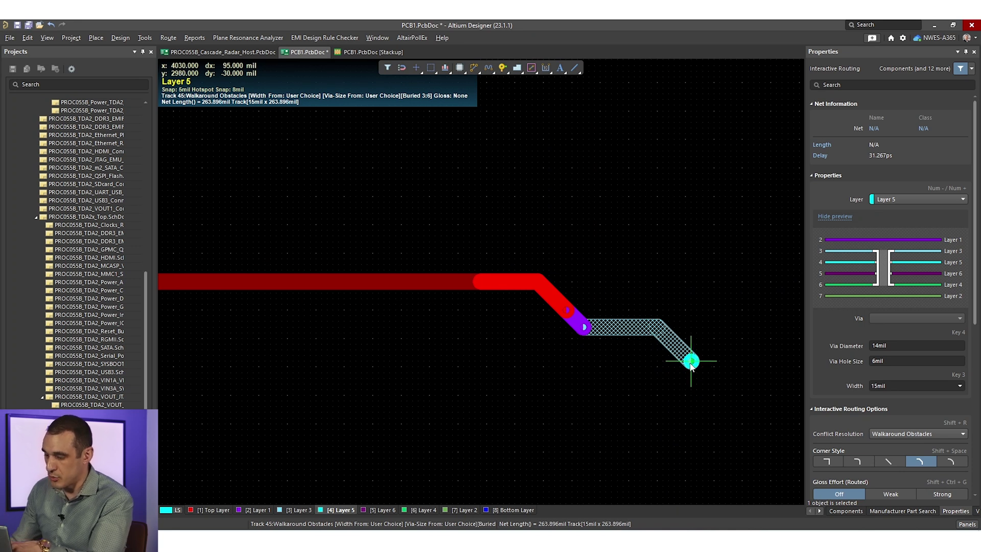
{"action": "key", "text": "KP_Add"}
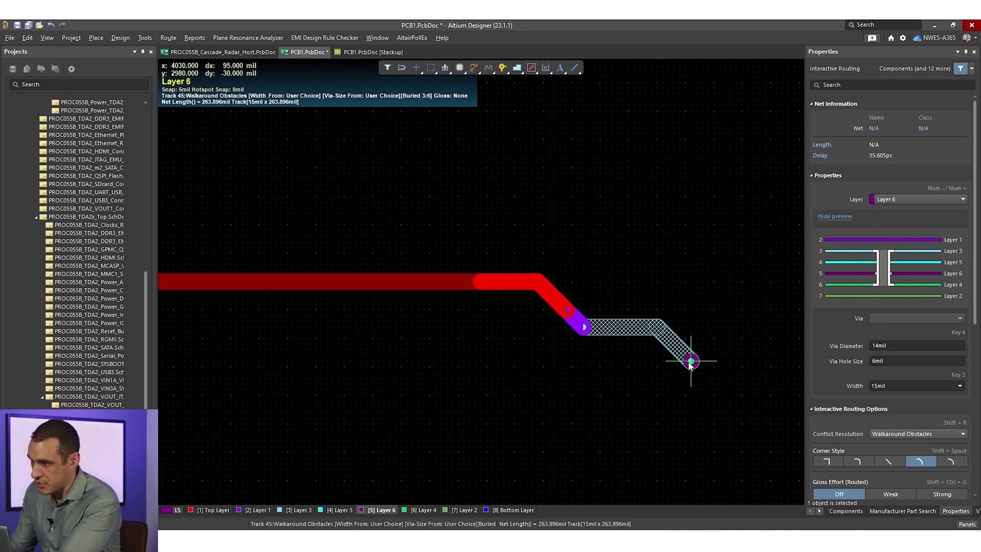
{"action": "key", "text": "KP_Add"}
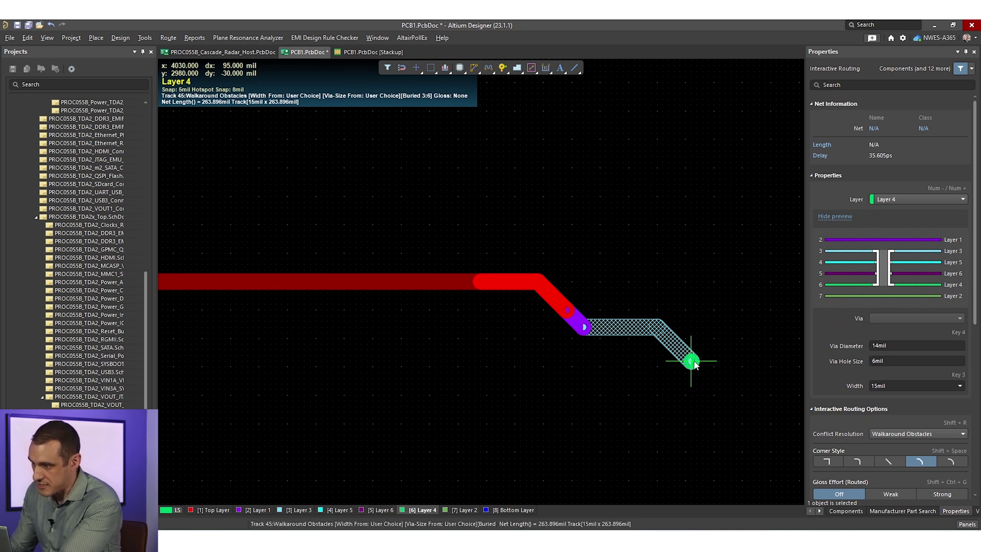
{"action": "left_click", "coordinate": [696, 362]}
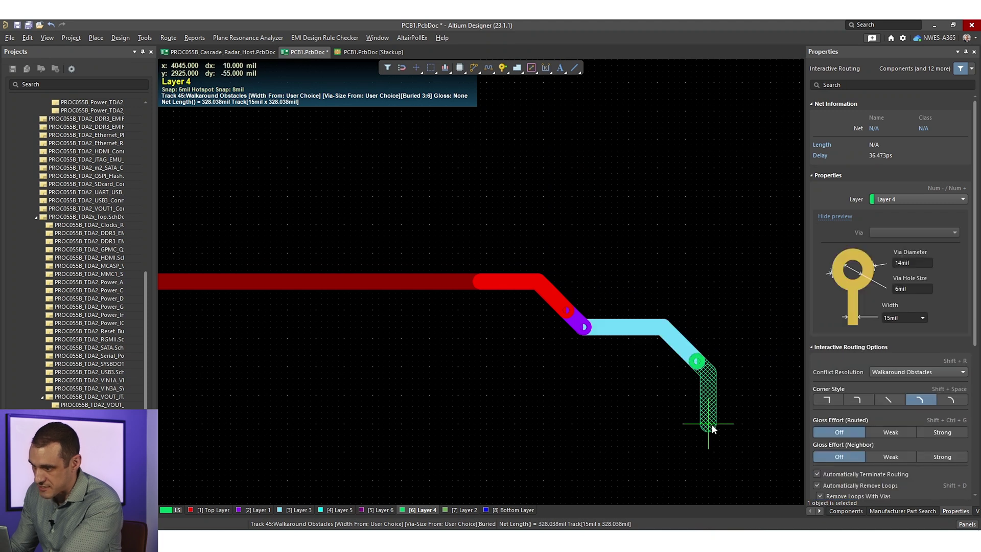
- Route about 140 mil on Layer 4 and place stacked µVia 6:7 and µVia 7:8 down to Bottom Layer
{"action": "key", "text": "KP_Add"}
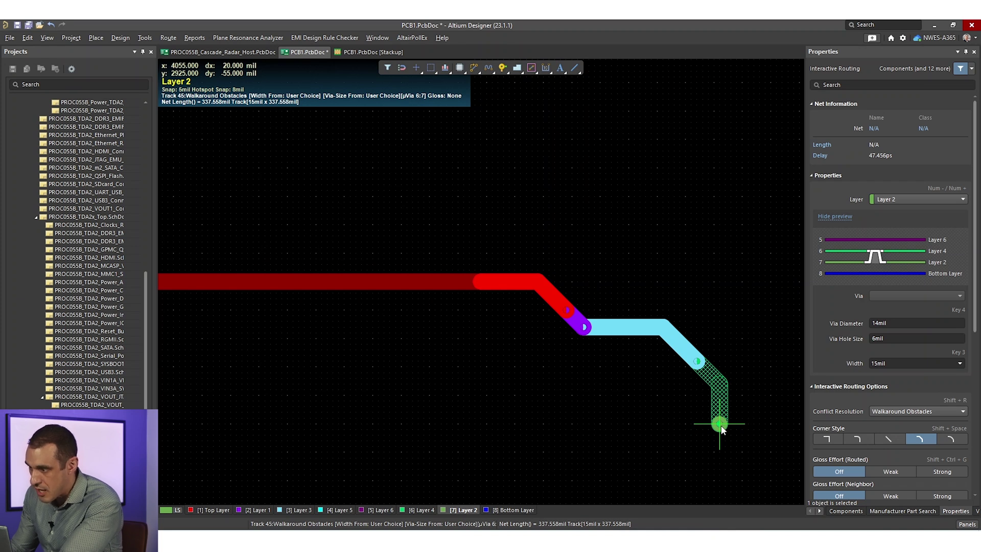
{"action": "key", "text": "Tab"}
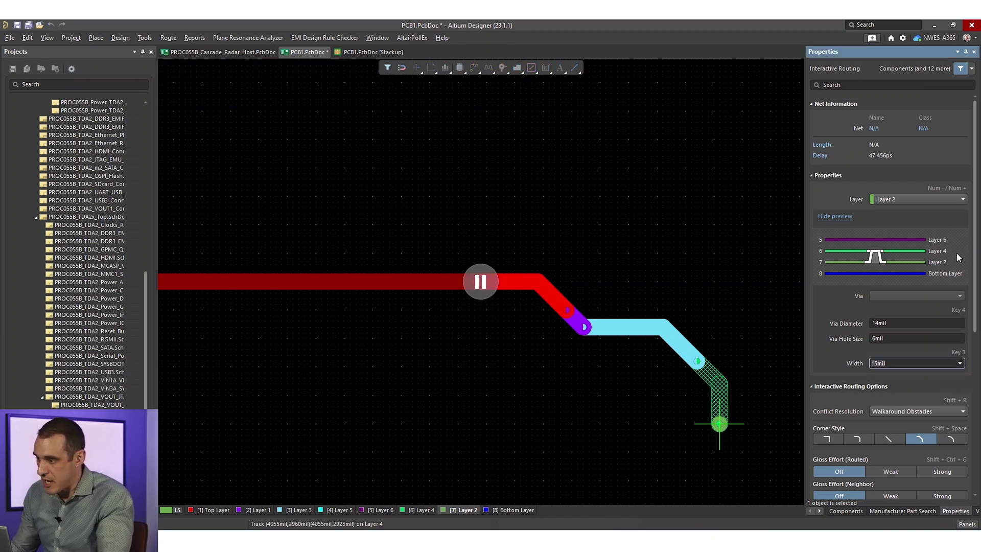
{"action": "left_click", "coordinate": [938, 196]}
{"action": "left_click", "coordinate": [920, 284]}
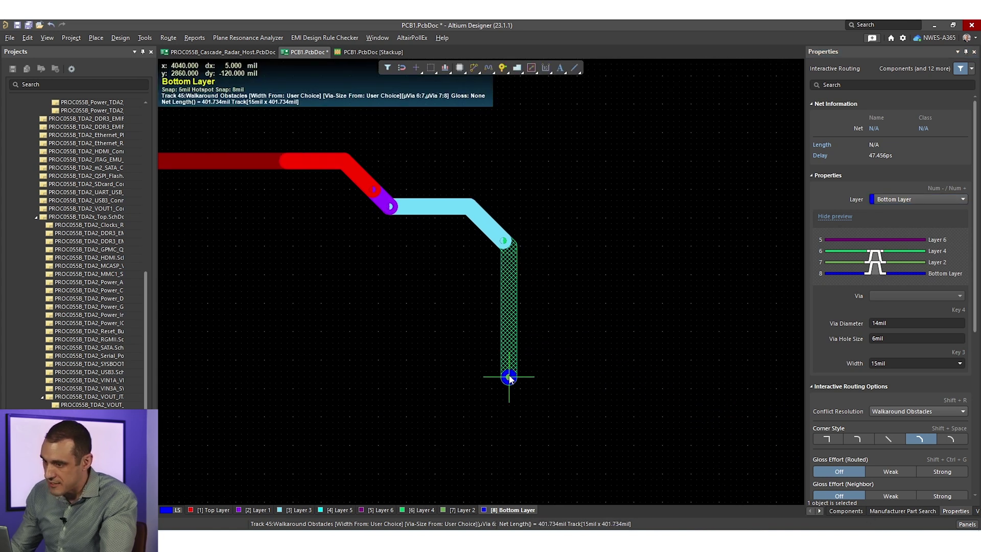
{"action": "left_click", "coordinate": [543, 384]}
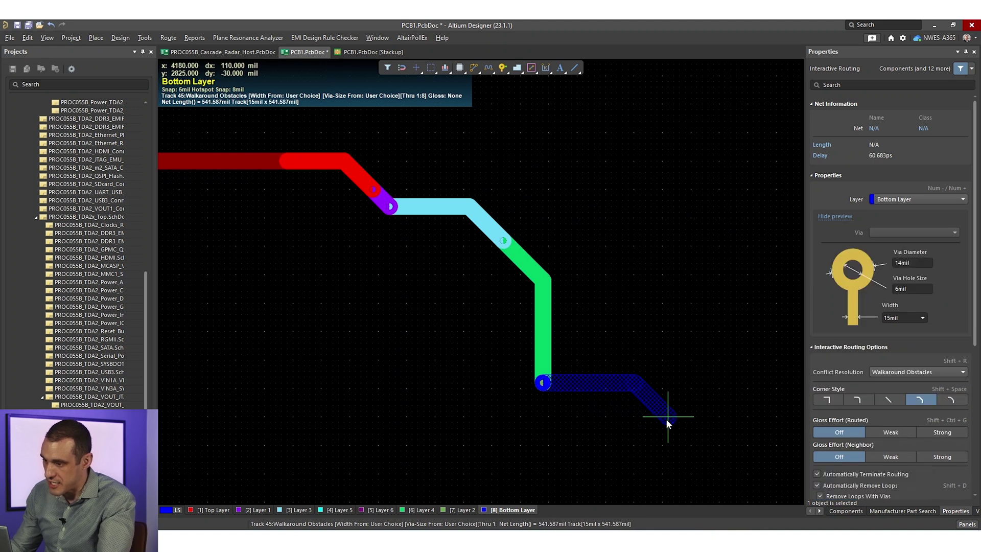
- Route a final segment about 120 mil long on Bottom Layer and finish the interactive routing
{"action": "left_click", "coordinate": [666, 417]}
{"action": "right_click", "coordinate": [700, 412]}
{"action": "right_click_drag", "start_coordinate": [492, 440], "coordinate": [575, 433]}
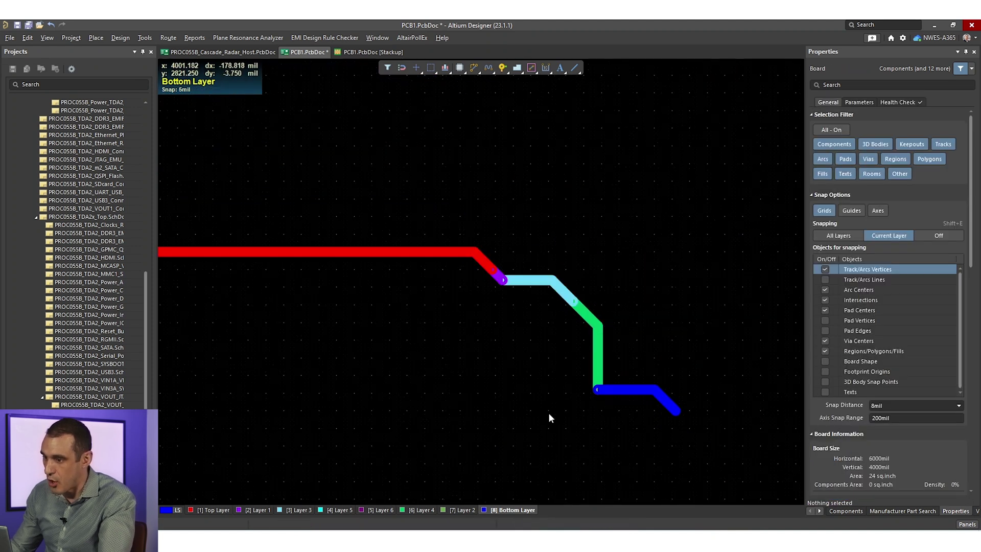
{"action": "scroll", "coordinate": [537, 408], "scroll_direction": "down", "scroll_amount": 1, "text": "ctrl"}
{"action": "scroll", "coordinate": [488, 352], "scroll_direction": "up", "scroll_amount": 2}
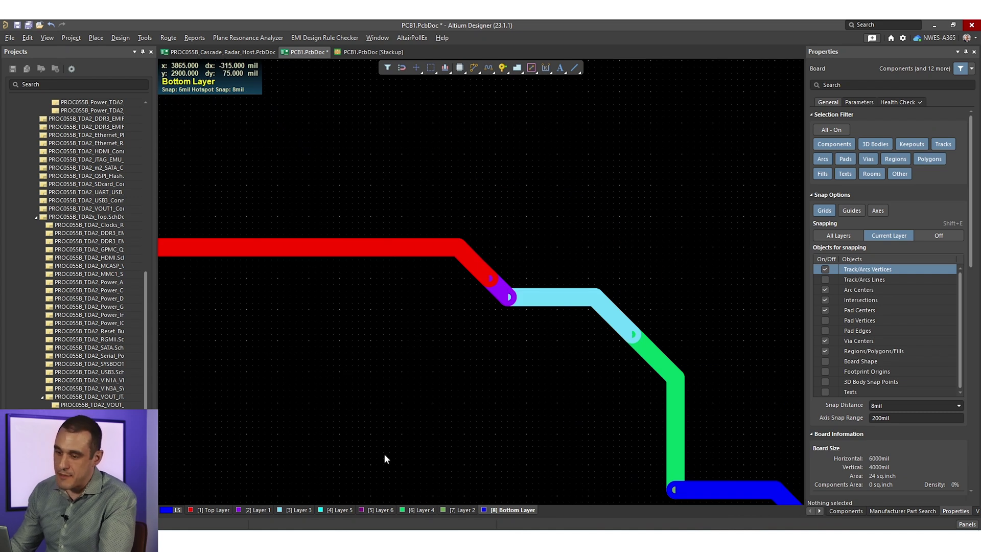
- Change the 1-2 microvia at the end of the Top Layer track to the SkipV 1:3 type
{"action": "left_click", "coordinate": [219, 510]}
{"action": "scroll", "coordinate": [494, 282], "scroll_direction": "up", "scroll_amount": 4, "text": "ctrl"}
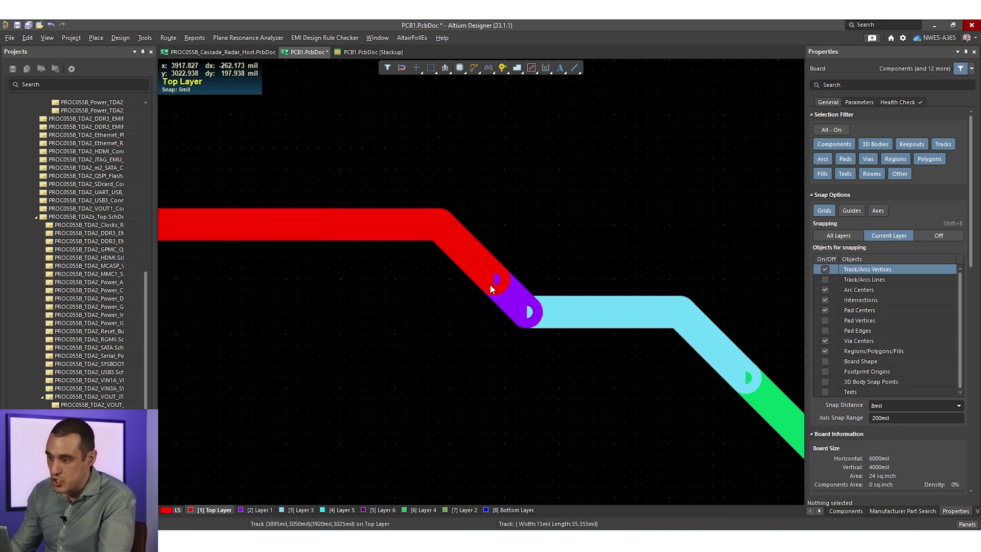
{"action": "left_click", "coordinate": [495, 284]}
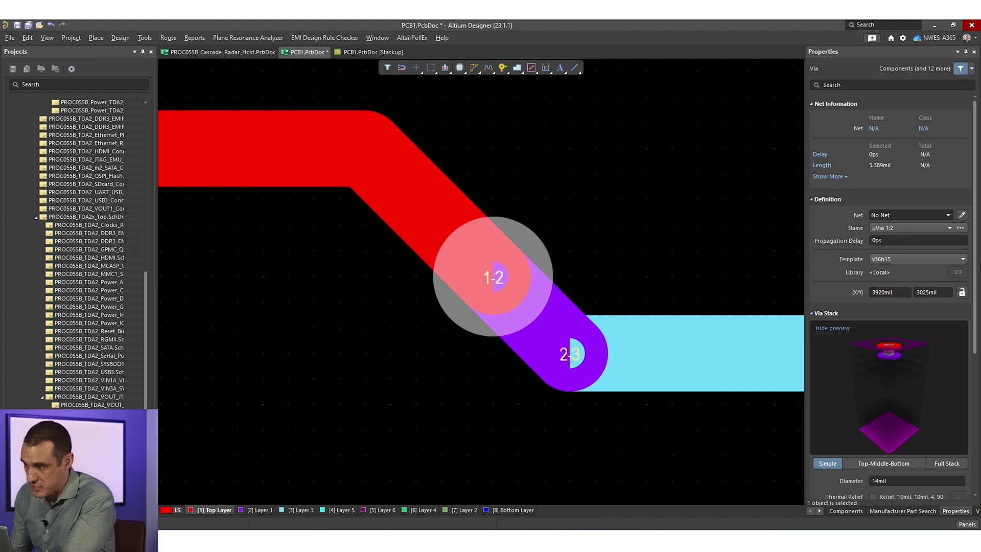
{"action": "left_click", "coordinate": [933, 228]}
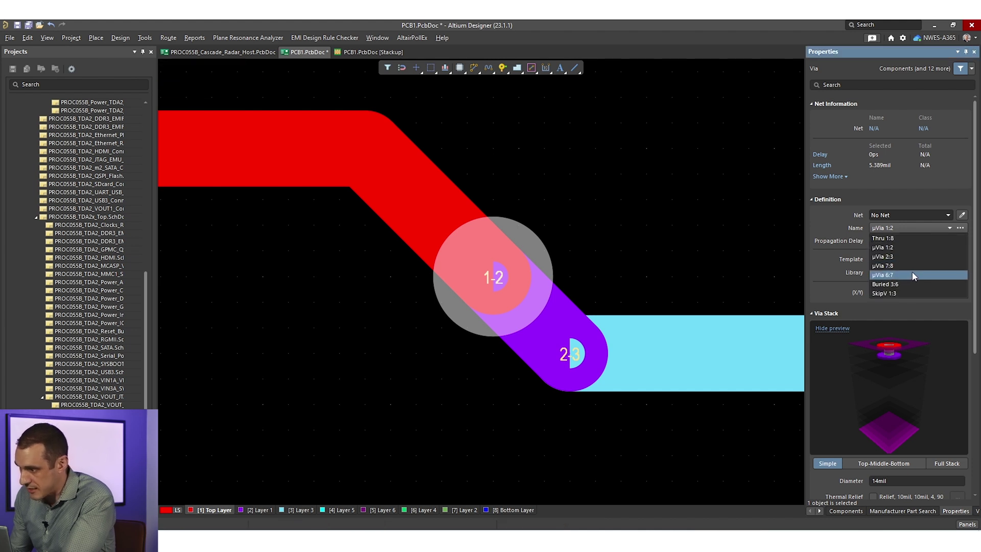
{"action": "left_click", "coordinate": [892, 295]}
{"action": "left_click", "coordinate": [563, 316]}
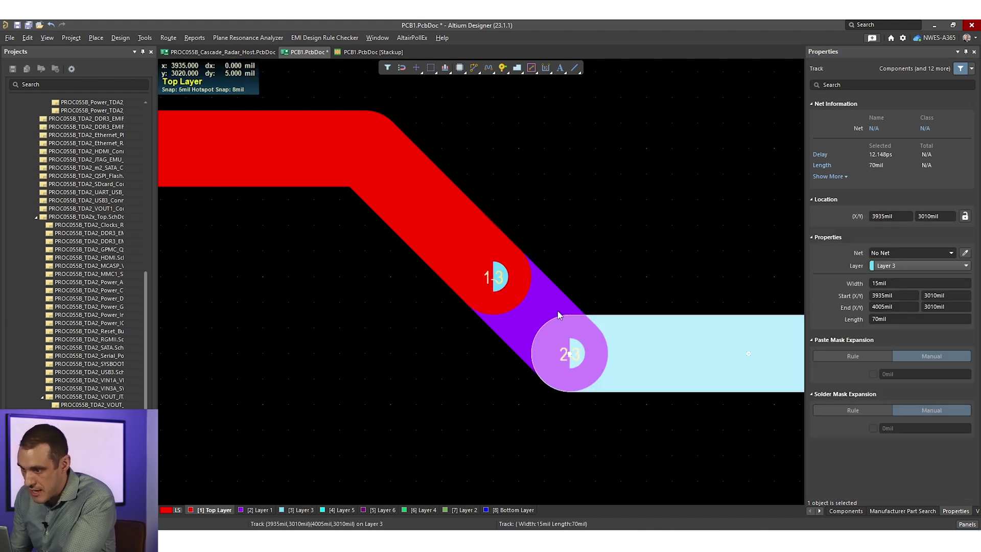
- Move the short diagonal segment after the 1-3 skip via to Layer 3 and delete the redundant 2-3 microvia
{"action": "left_click", "coordinate": [910, 265]}
{"action": "left_click", "coordinate": [909, 286]}
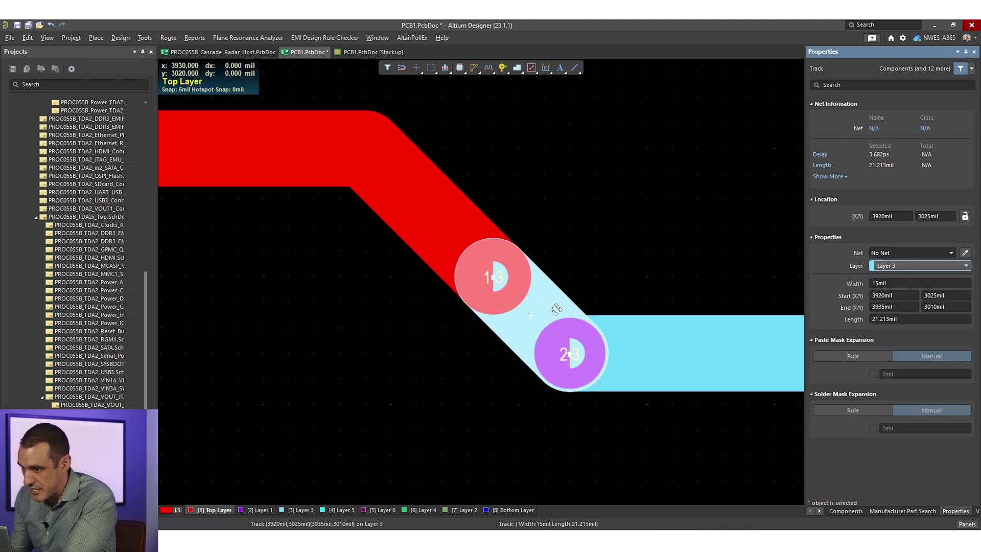
{"action": "left_click", "coordinate": [572, 360]}
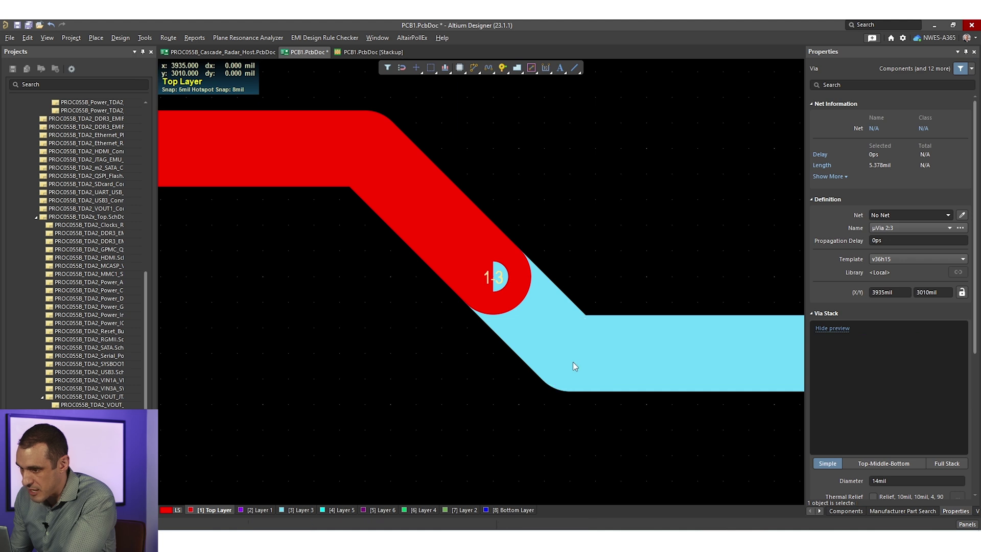
{"action": "left_click", "coordinate": [572, 361]}
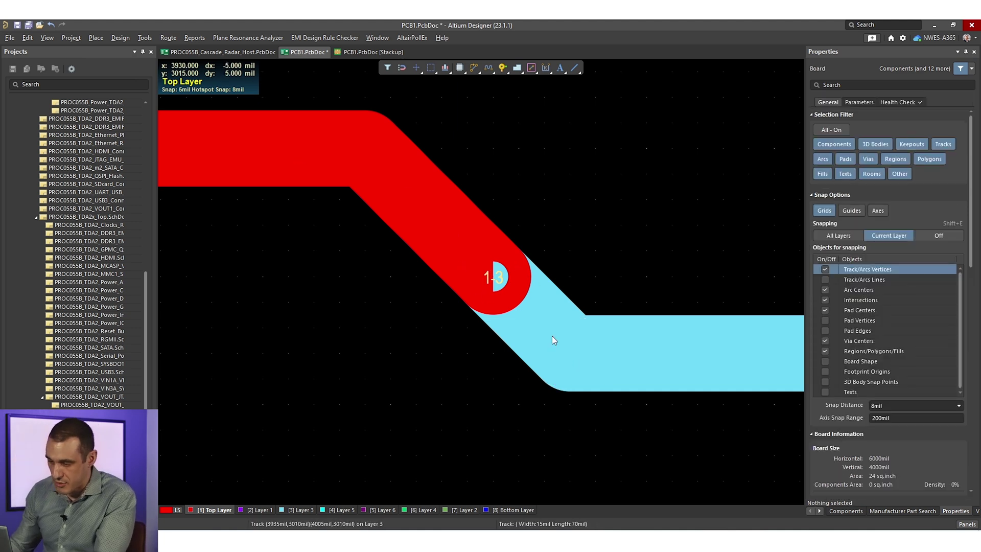
- Start a new 15 mil Top Layer track above the existing route and set its via target layer to Bottom Layer
{"action": "scroll", "coordinate": [547, 335], "scroll_direction": "down", "scroll_amount": 4, "text": "ctrl"}
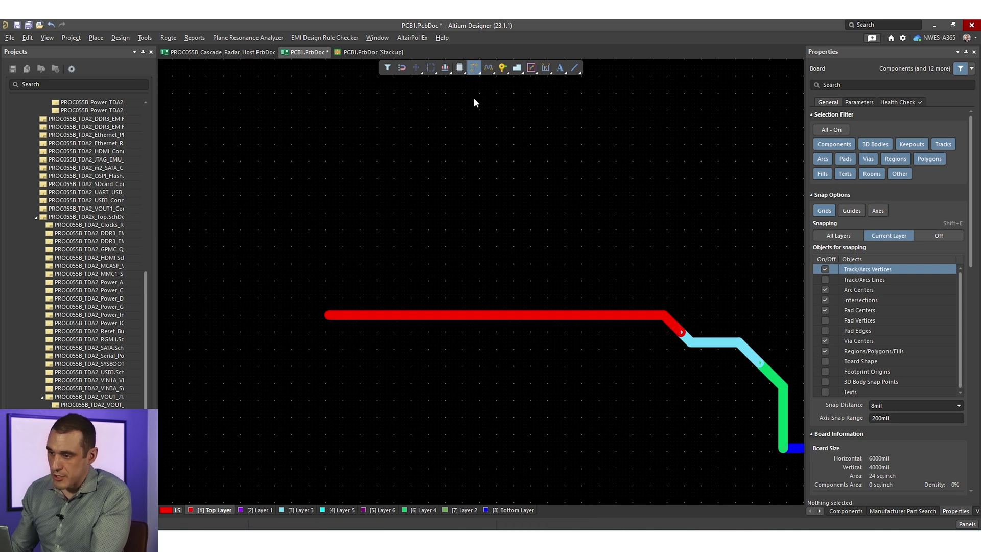
{"action": "left_click", "coordinate": [326, 230]}
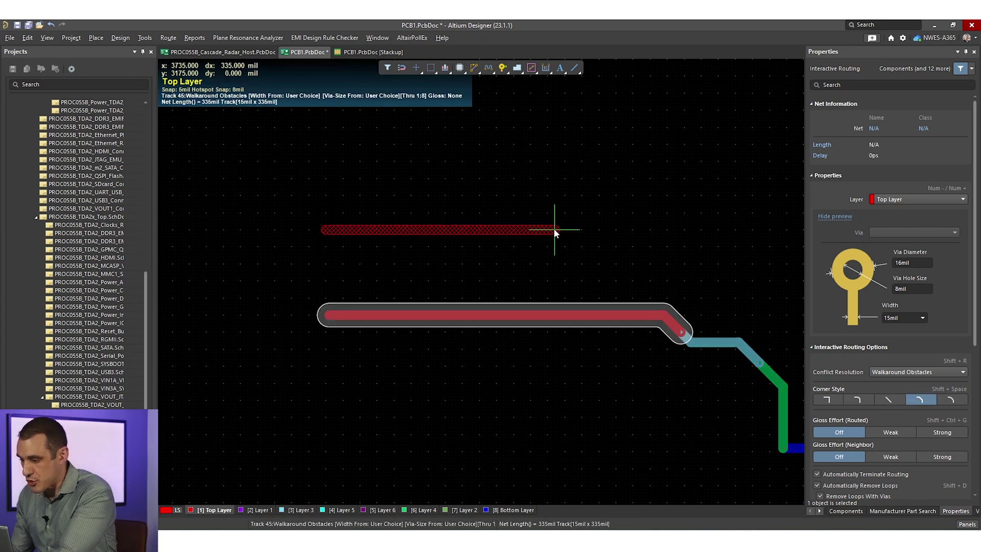
{"action": "key", "text": "KP_Multiply"}
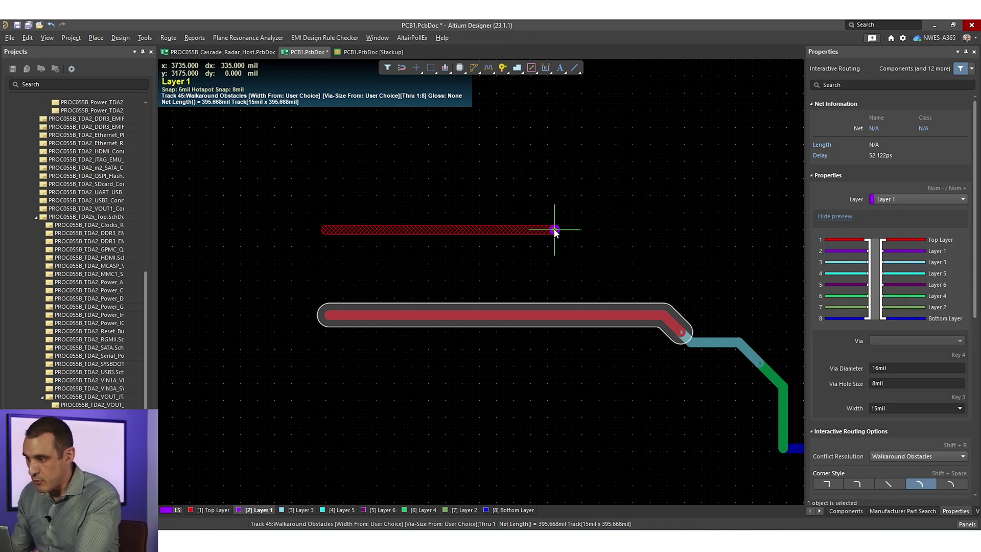
{"action": "key", "text": "4"}
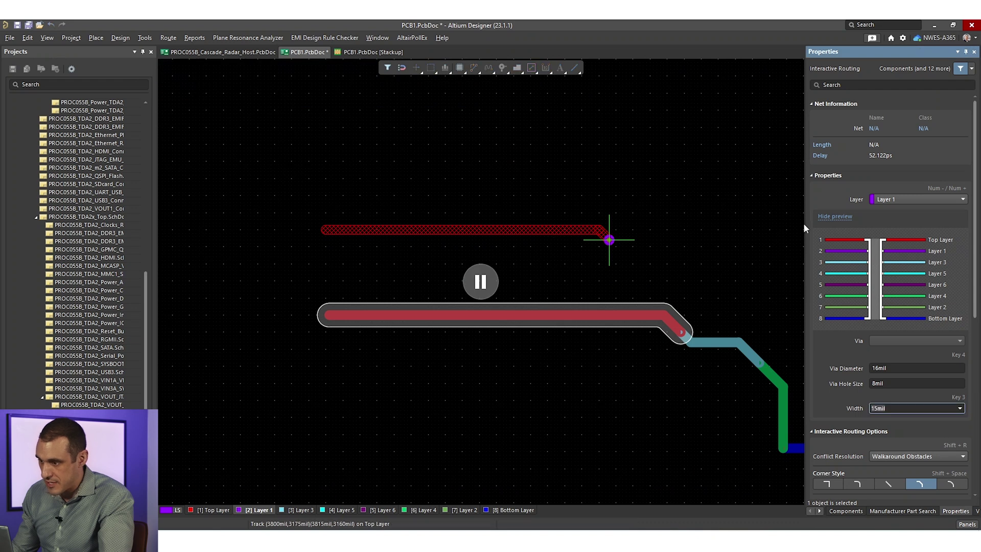
{"action": "left_click", "coordinate": [902, 197]}
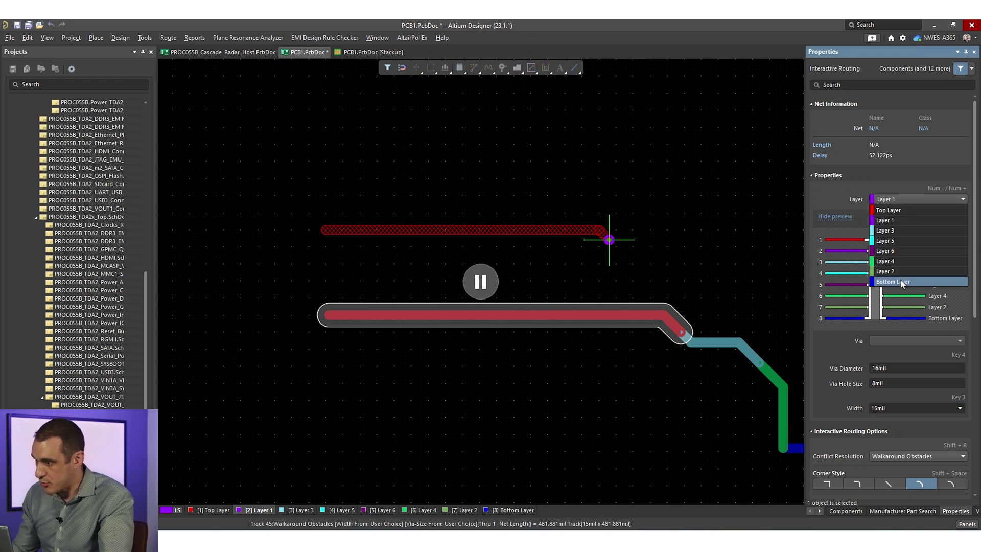
{"action": "left_click", "coordinate": [897, 280]}
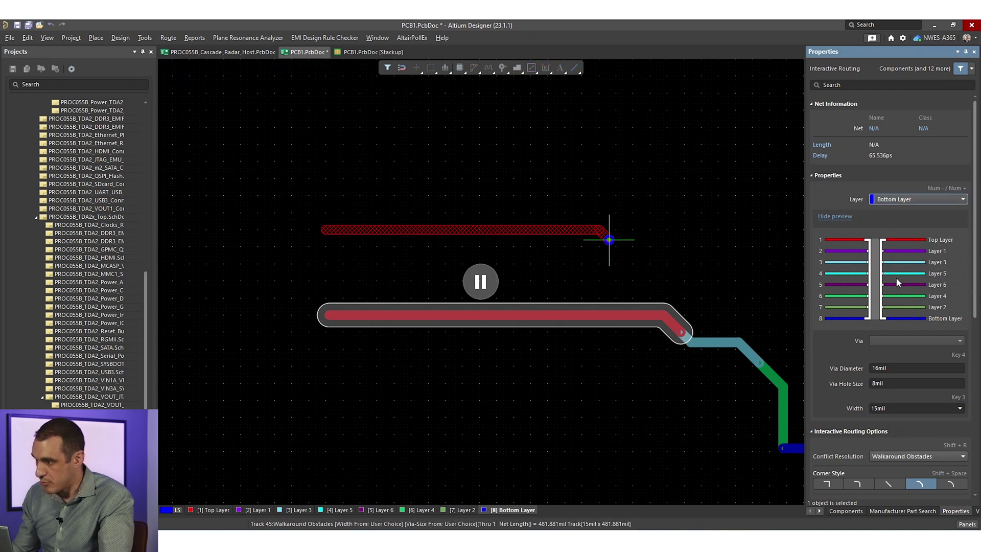
- Preview the stacked µ1:2, µ2:3, 3:6, µ6:7, µ7:8 option, switch to Thru 1:8 and place the via about 275 mil along the track
{"action": "left_click", "coordinate": [644, 229]}
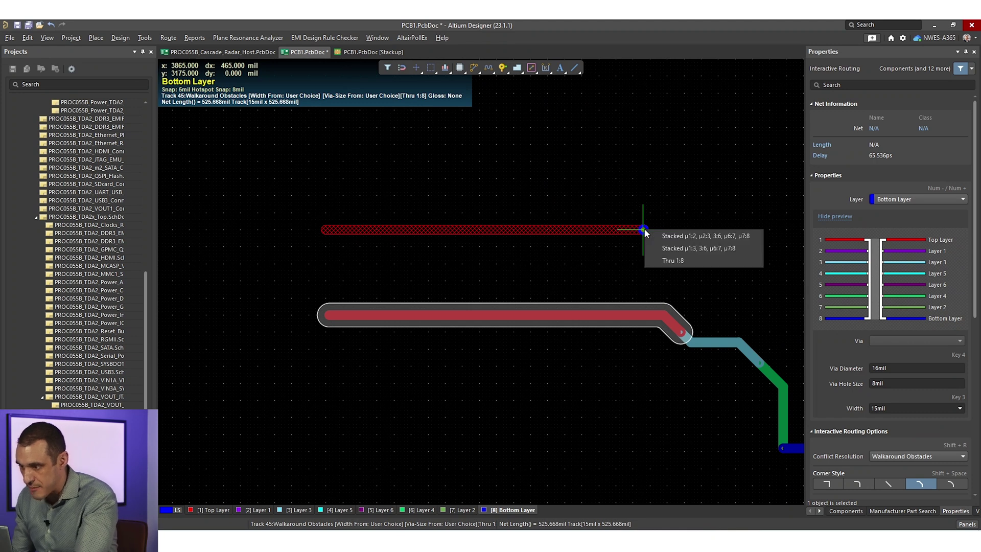
{"action": "left_click", "coordinate": [748, 236]}
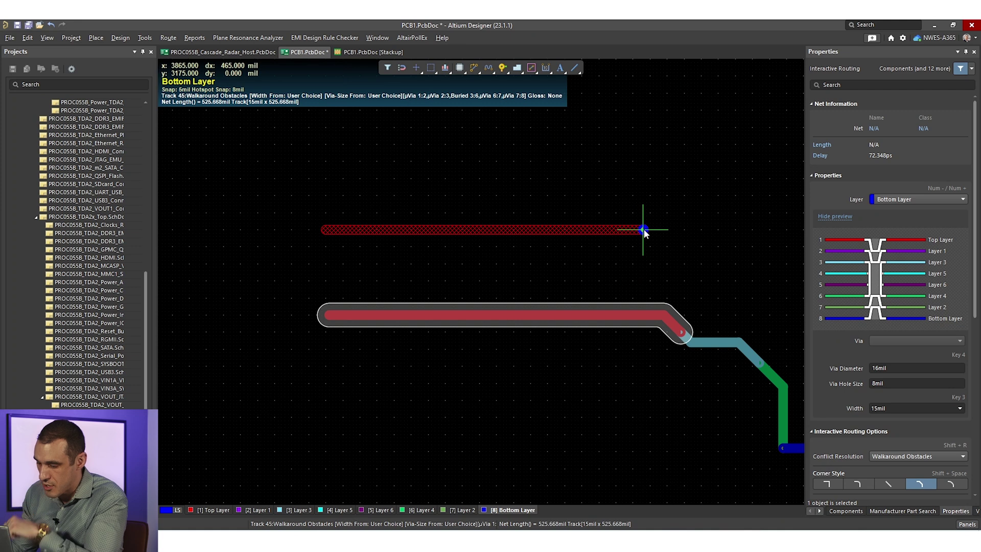
{"action": "left_click", "coordinate": [644, 229]}
{"action": "left_click", "coordinate": [700, 258]}
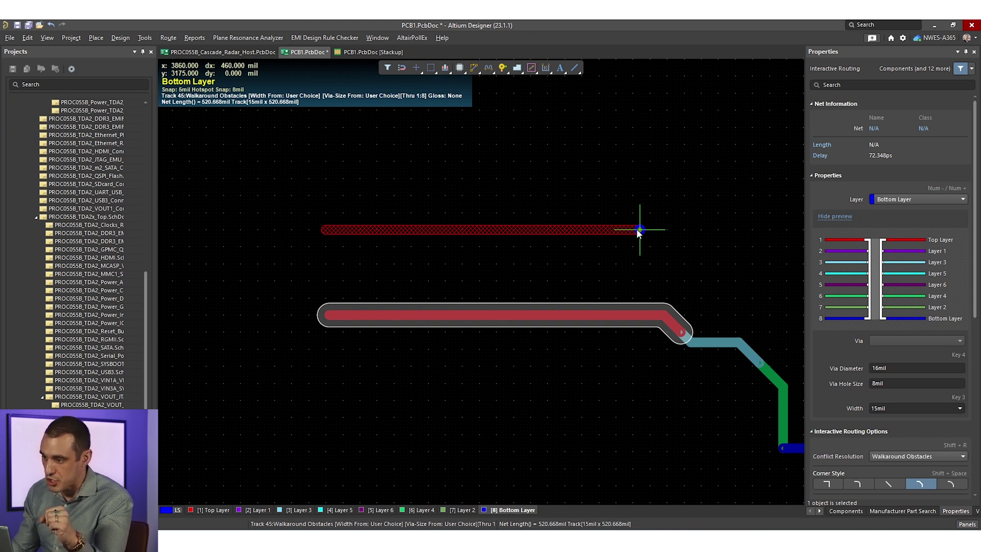
{"action": "left_click", "coordinate": [513, 229]}
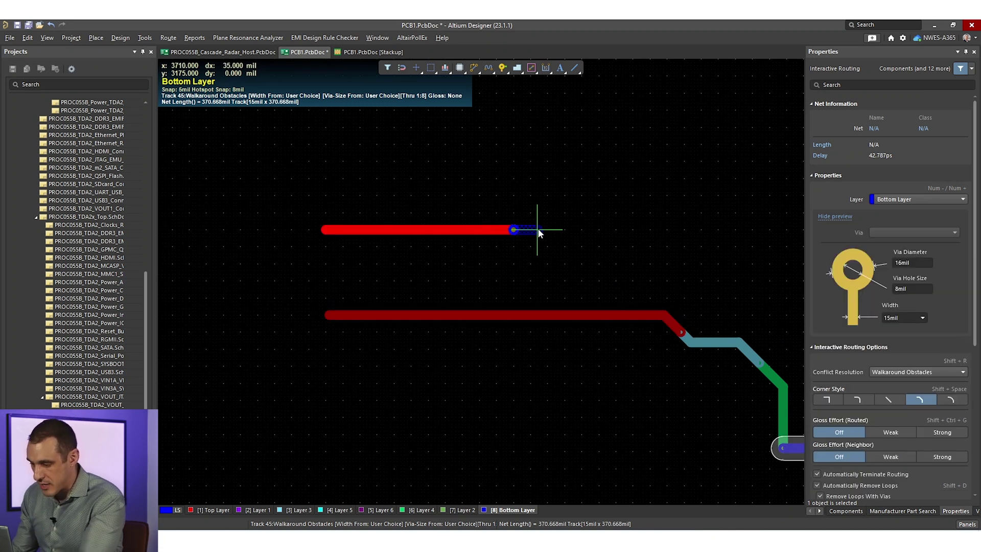
- Route about 75 mil on Bottom Layer, place stacked µ6:7, µ7:8 vias with Layer 4 as the target, and finish routing
{"action": "key", "text": "KP_Multiply"}
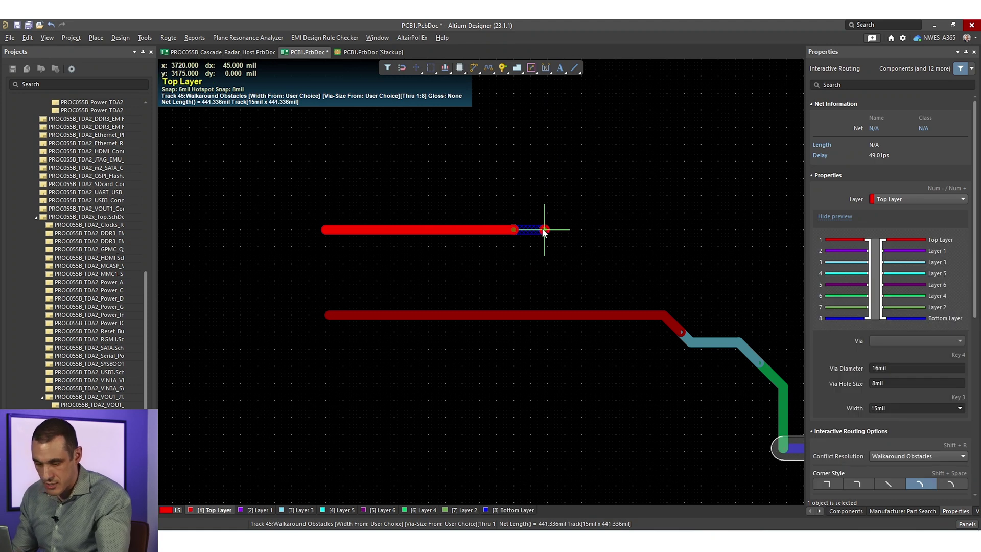
{"action": "left_click", "coordinate": [929, 198]}
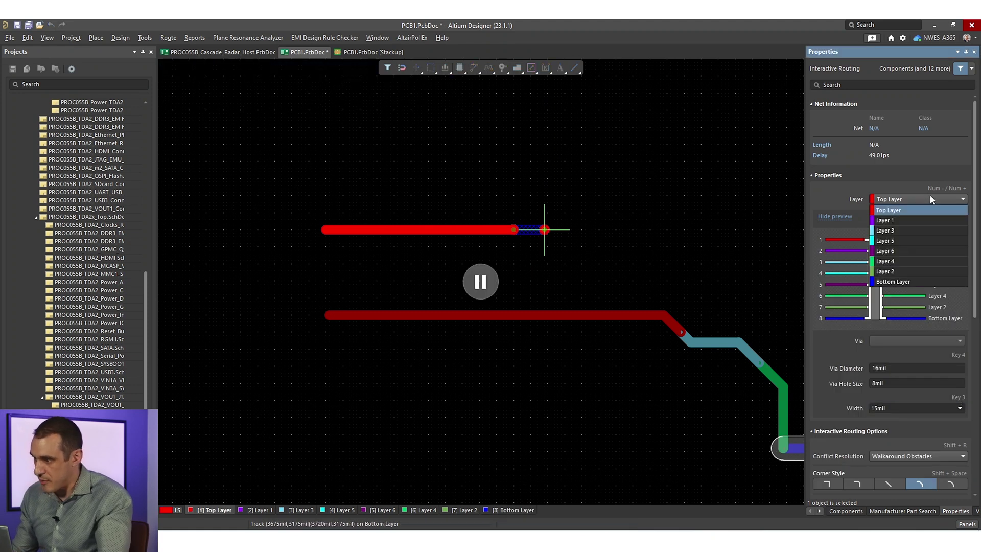
{"action": "left_click", "coordinate": [915, 260]}
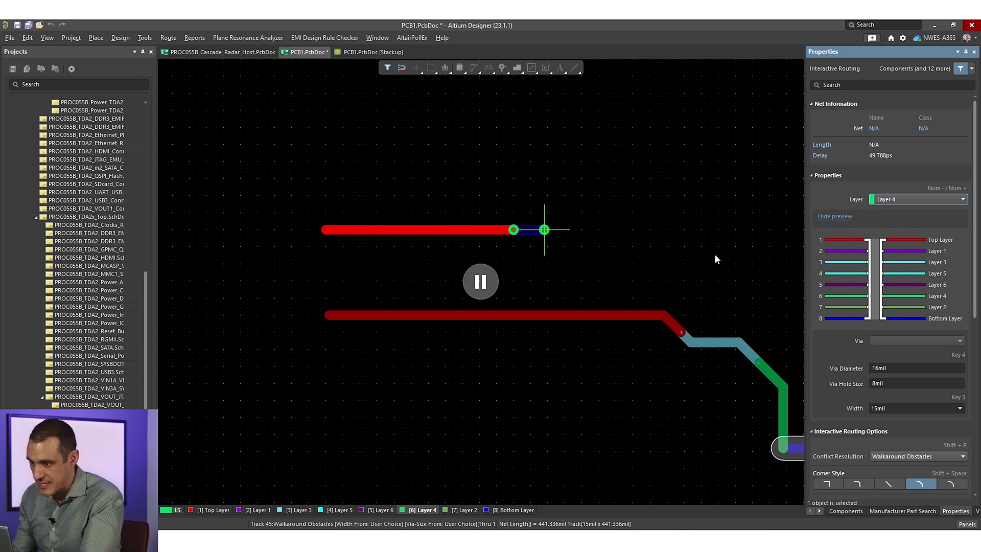
{"action": "left_click", "coordinate": [569, 228]}
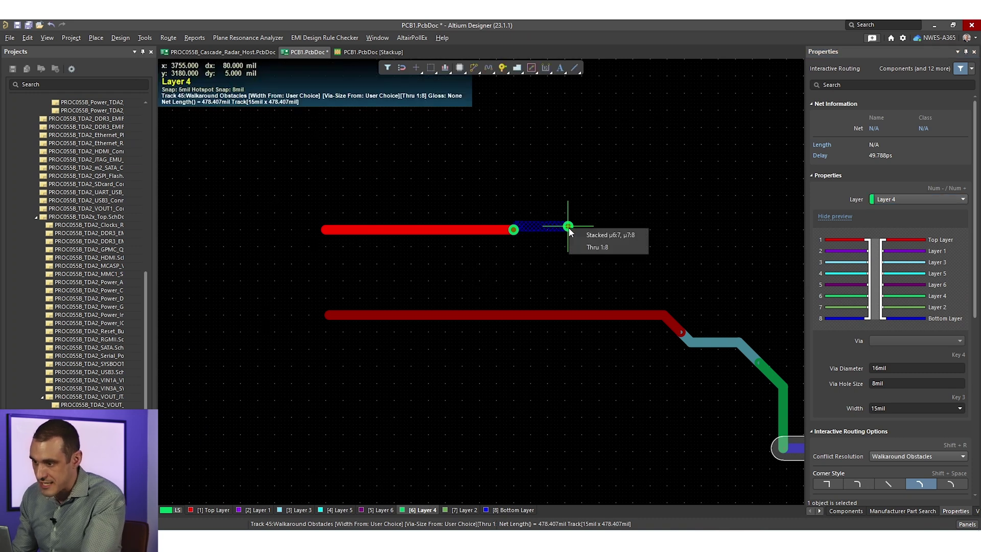
{"action": "left_click", "coordinate": [635, 235]}
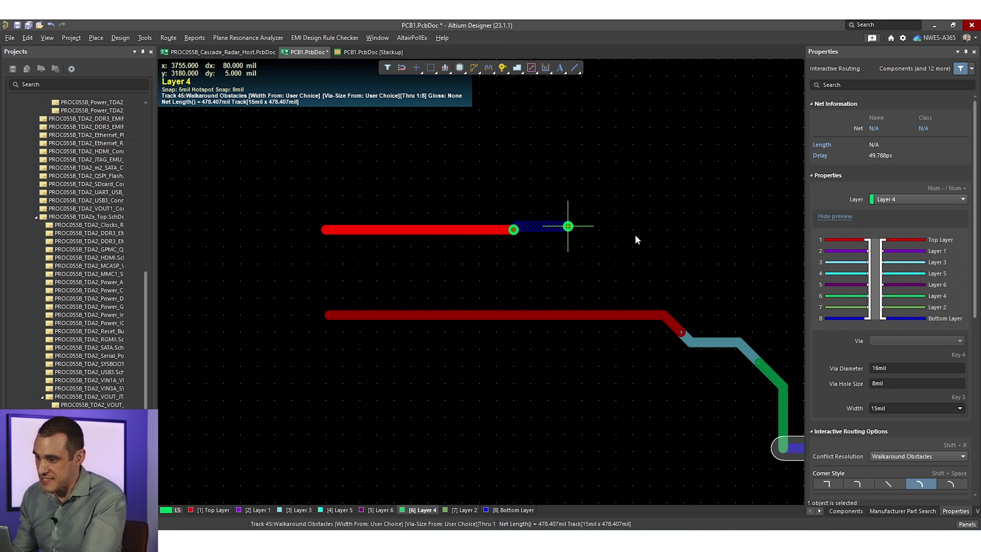
{"action": "key", "text": "Escape"}
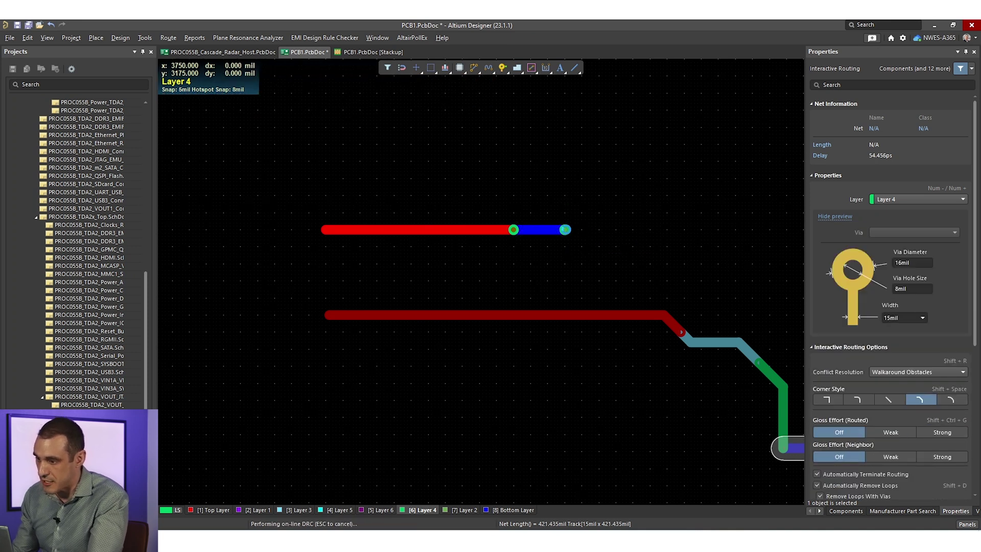
{"action": "key", "text": "Escape"}
- Examine the properties of the new Top and Bottom Layer segments and of the vias at their ends
{"action": "scroll", "coordinate": [565, 234], "scroll_direction": "up", "scroll_amount": 5, "text": "ctrl"}
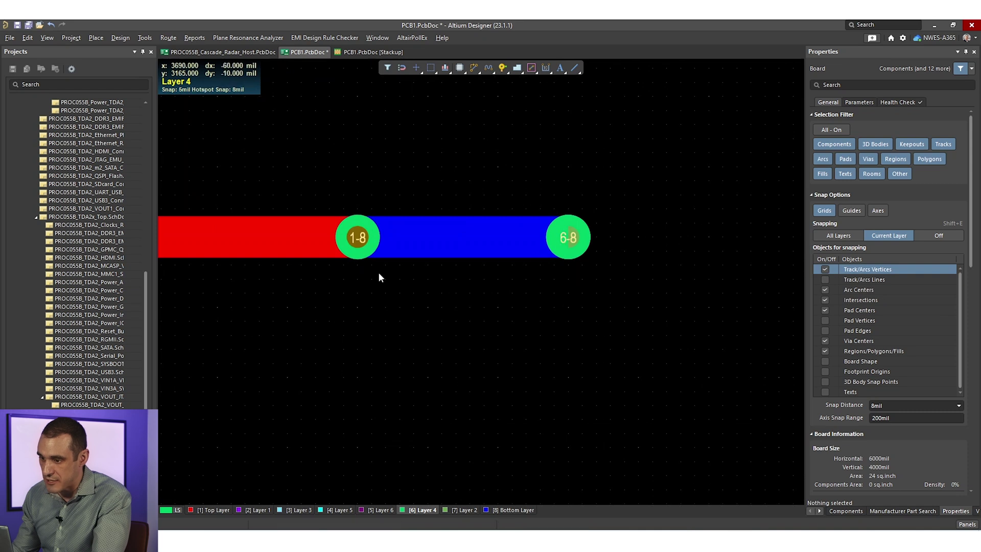
{"action": "scroll", "coordinate": [356, 277], "scroll_direction": "left", "scroll_amount": 4, "text": "shift"}
{"action": "left_click", "coordinate": [361, 250]}
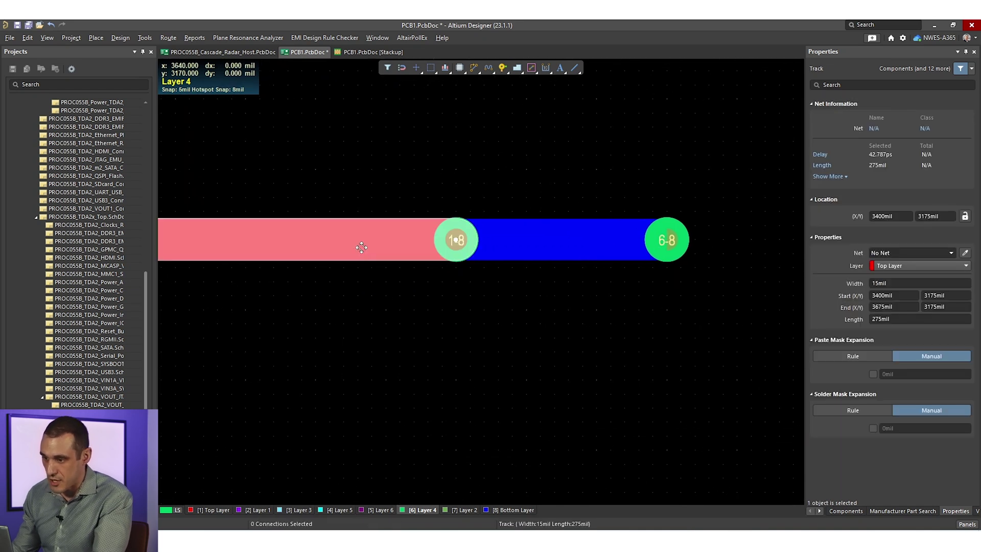
{"action": "left_click", "coordinate": [455, 241]}
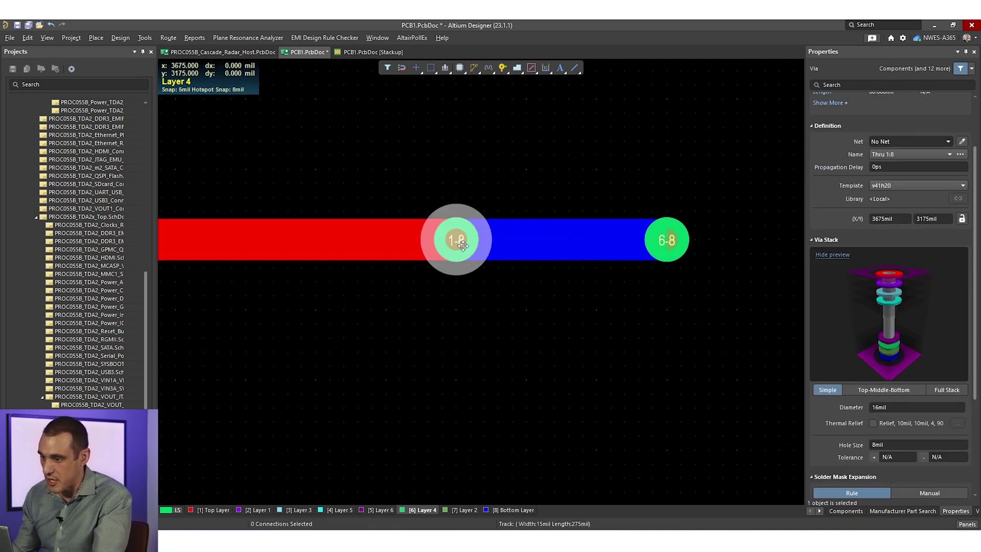
{"action": "left_click", "coordinate": [555, 239]}
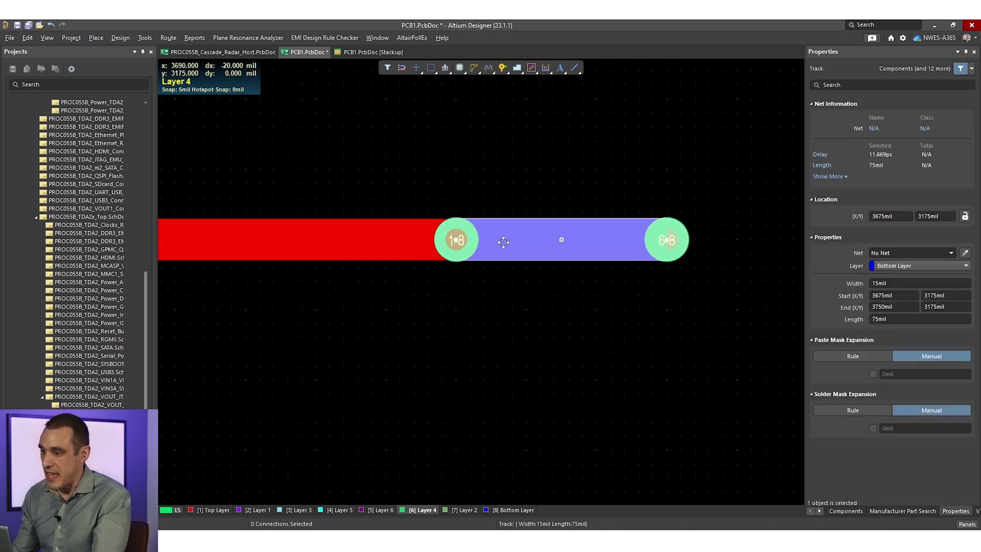
{"action": "left_click", "coordinate": [679, 243]}
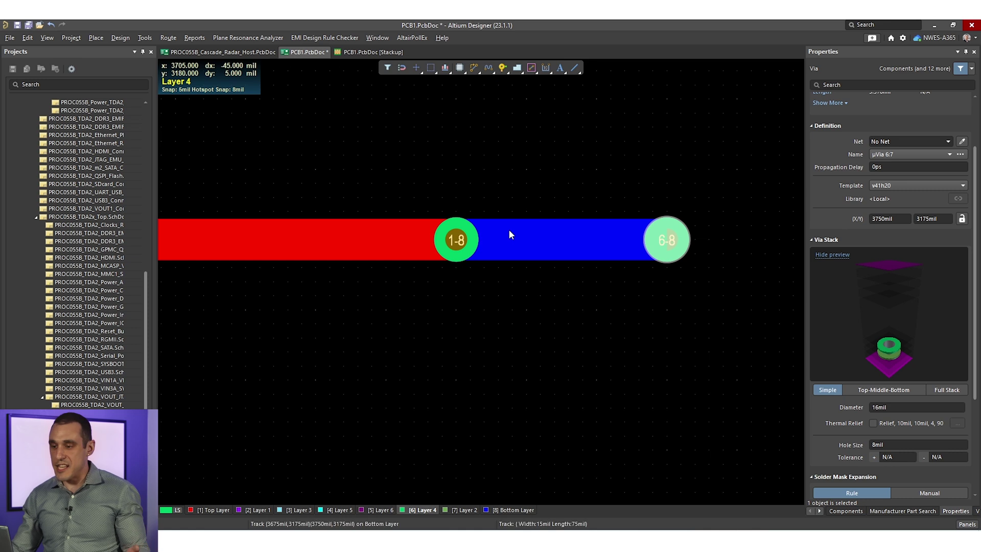
{"action": "left_click", "coordinate": [454, 243]}
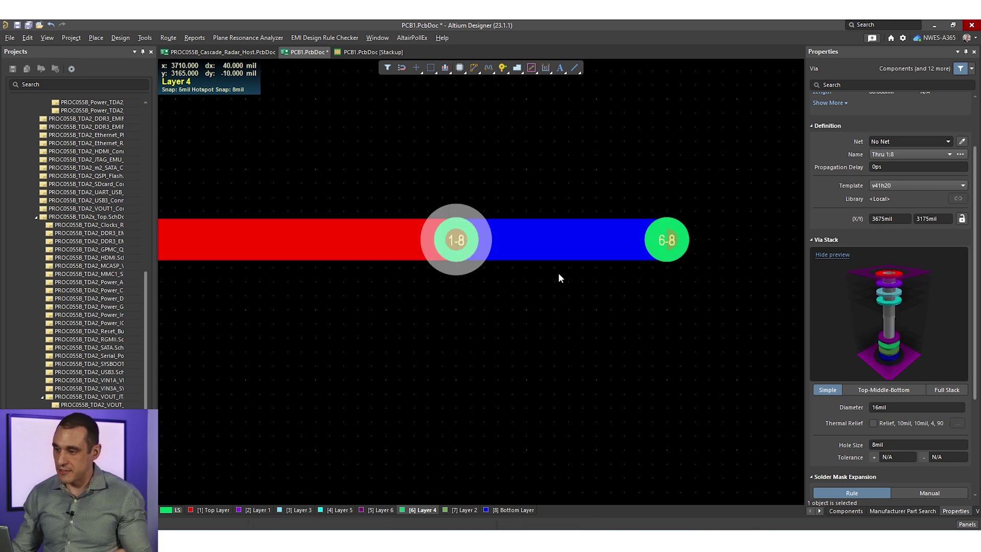
- Delete the µVia 6:7 from the stack at the end of the Bottom Layer segment and select the µVia 7:8 there
{"action": "left_click", "coordinate": [659, 252]}
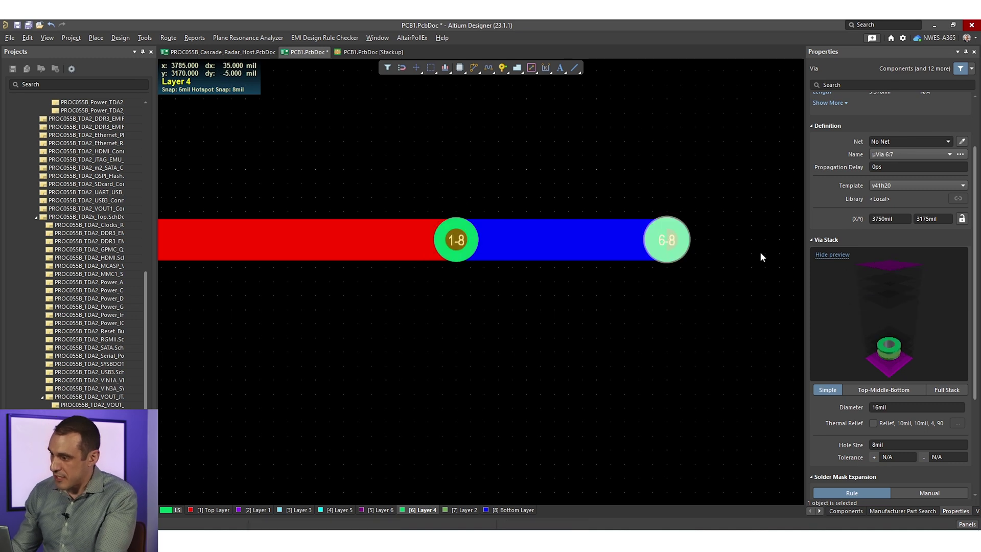
{"action": "right_click_drag", "start_coordinate": [762, 256], "coordinate": [705, 265]}
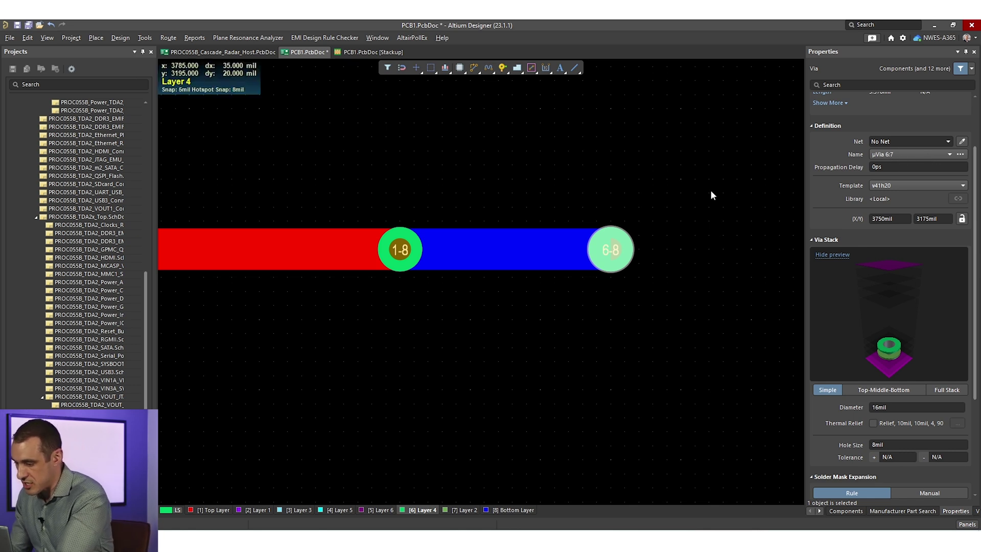
{"action": "left_click", "coordinate": [742, 189]}
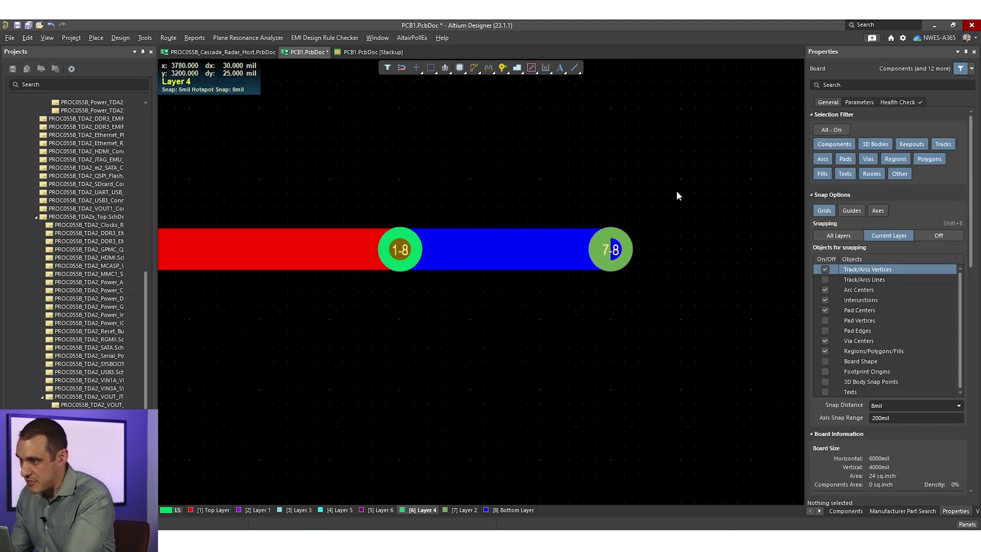
{"action": "key", "text": "ctrl+z"}
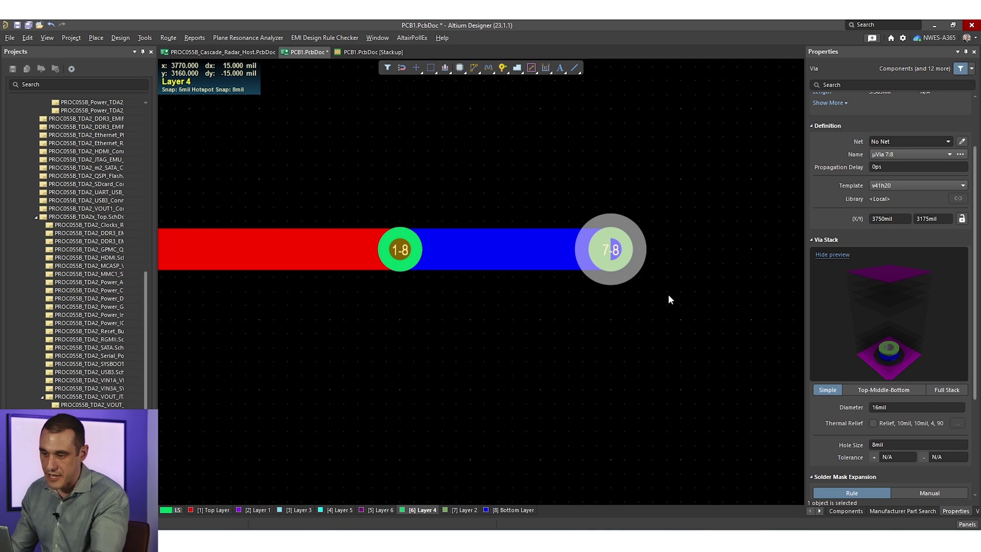
- Review the solder mask expansion and IPC 4761 via type settings of the selected µVia 7:8
{"action": "scroll", "coordinate": [647, 298], "scroll_direction": "down", "scroll_amount": 3, "text": "ctrl"}
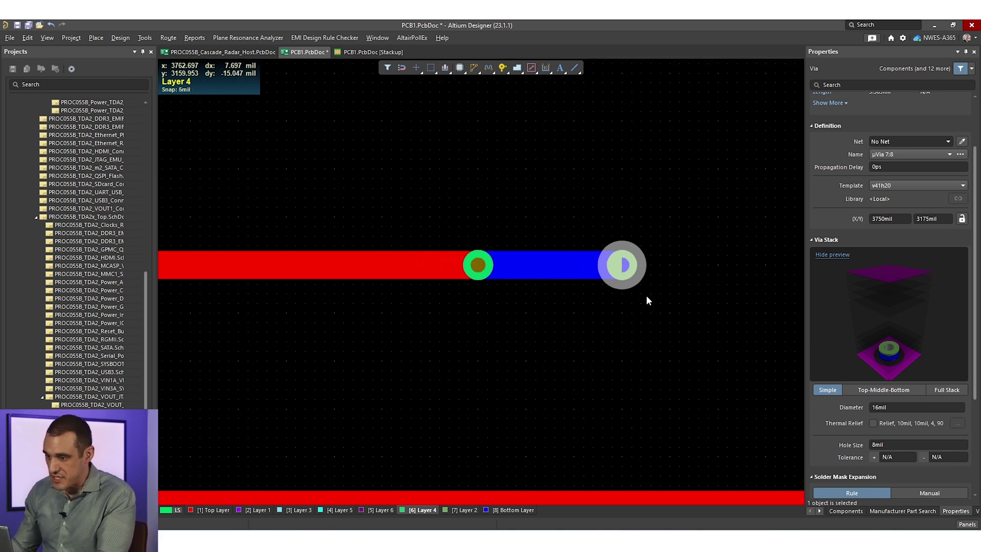
{"action": "right_click_drag", "start_coordinate": [682, 314], "coordinate": [497, 304]}
{"action": "right_click_drag", "start_coordinate": [576, 344], "coordinate": [416, 291]}
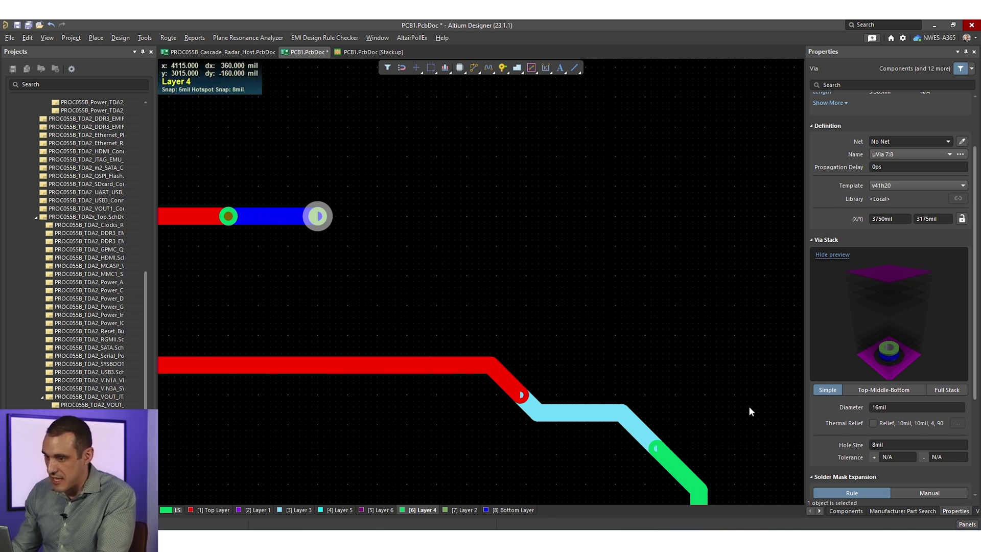
{"action": "scroll", "coordinate": [912, 427], "scroll_direction": "down", "scroll_amount": 3}
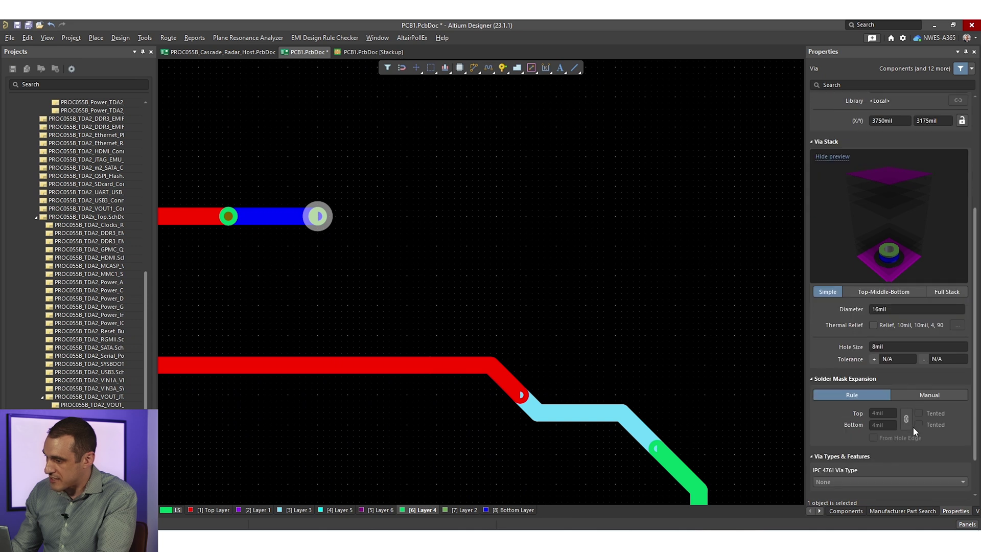
{"action": "scroll", "coordinate": [912, 427], "scroll_direction": "up", "scroll_amount": 3}
{"action": "scroll", "coordinate": [912, 426], "scroll_direction": "down", "scroll_amount": 3}
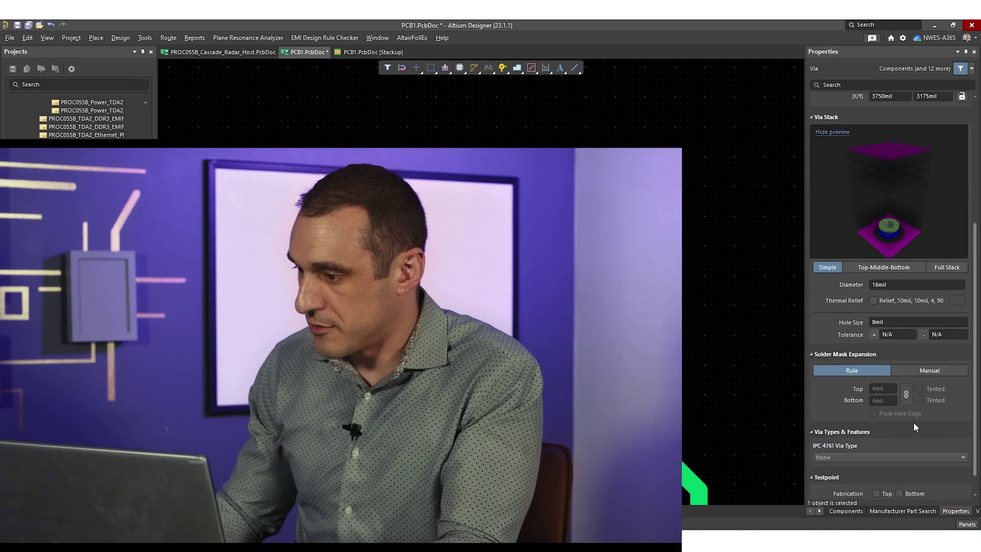